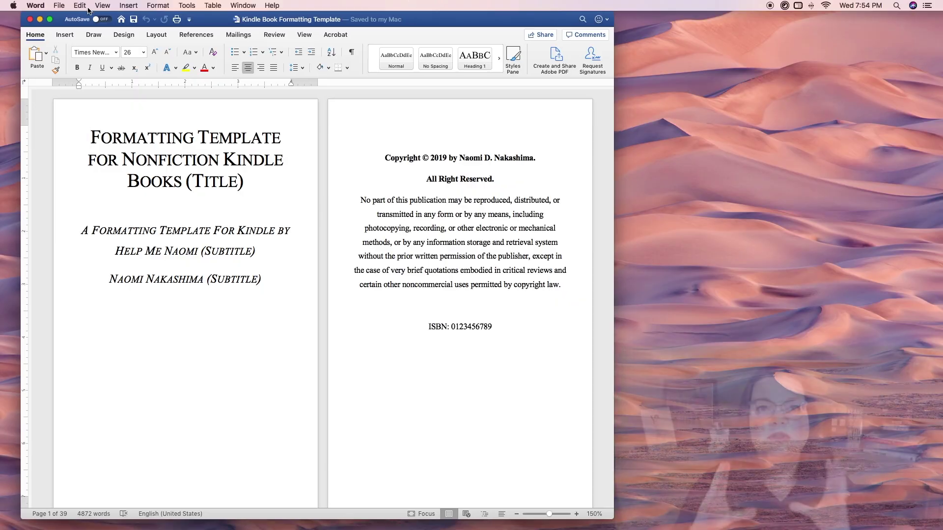
# - Select all of the Word Kindle template and copy it
pyautogui.moveTo(417, 23); pyautogui.dragTo(404, 23)
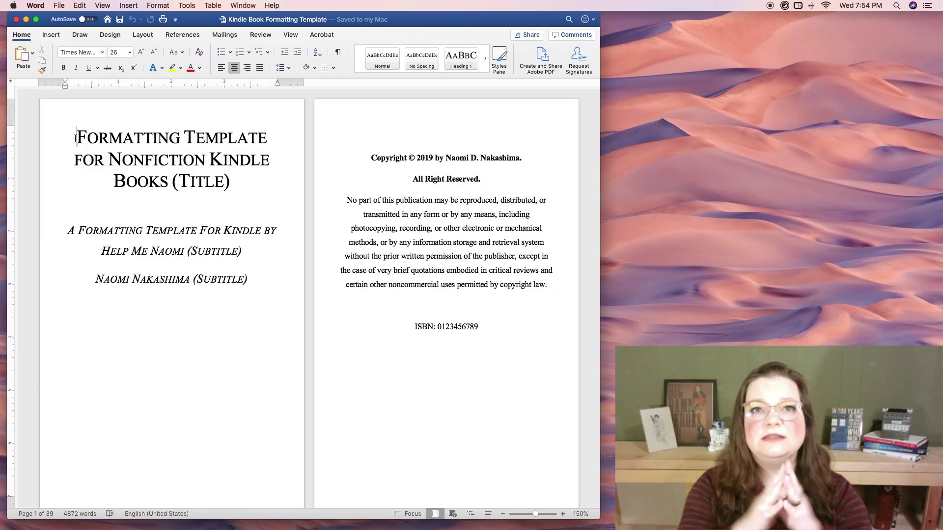
pyautogui.press('super+a')
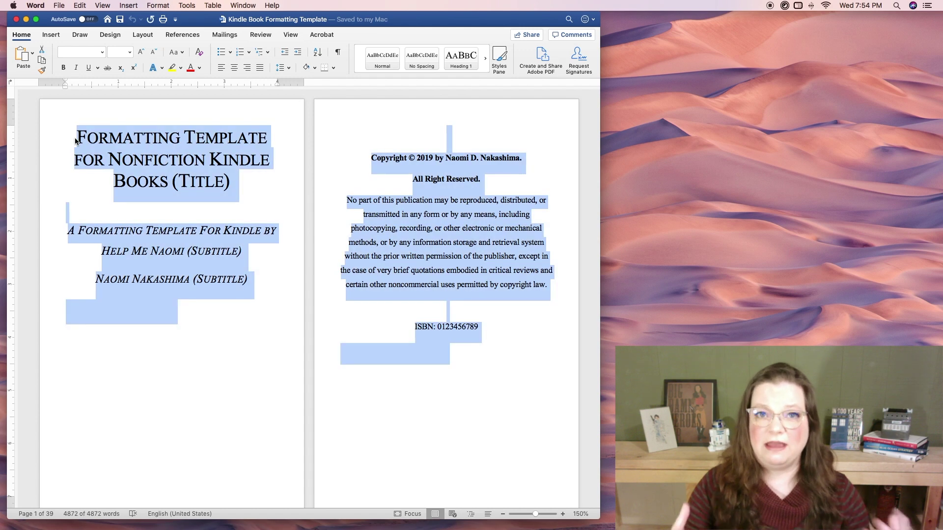
pyautogui.click(80, 6)
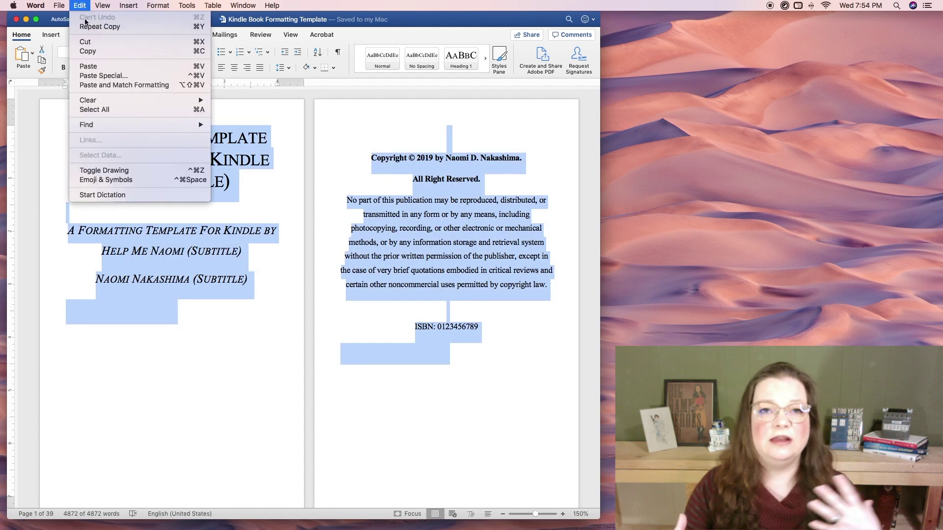
pyautogui.click(94, 51)
# - Launch TextEdit from the Applications stack in the Dock
pyautogui.moveTo(550, 526)
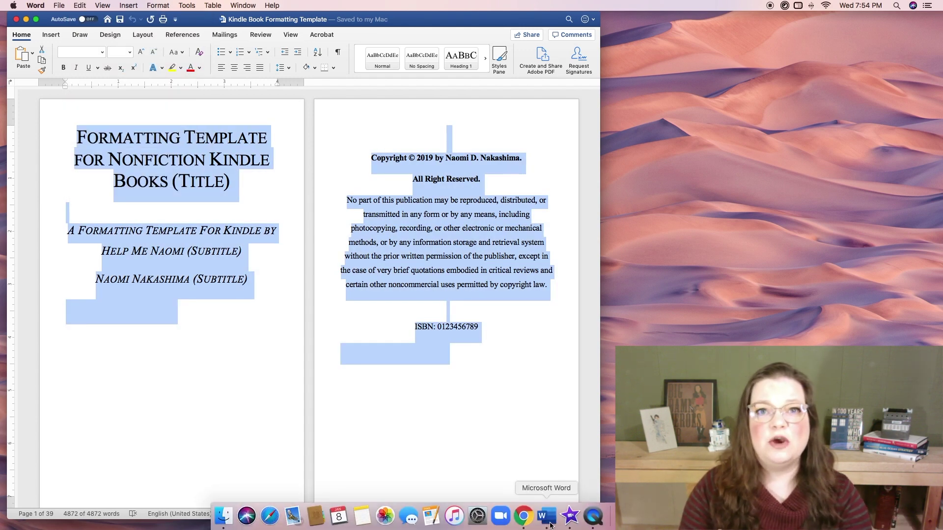
pyautogui.click(636, 516)
pyautogui.scroll(-5, 582, 448)
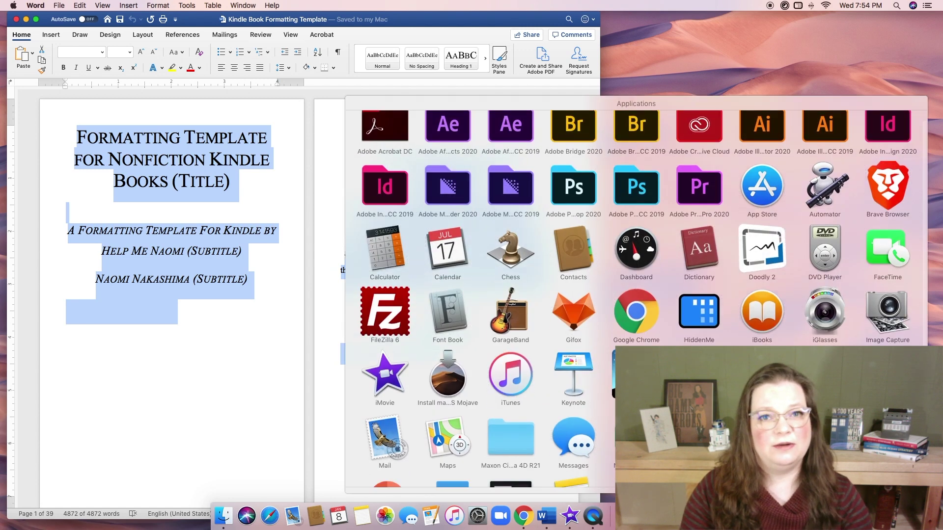
pyautogui.click(574, 455)
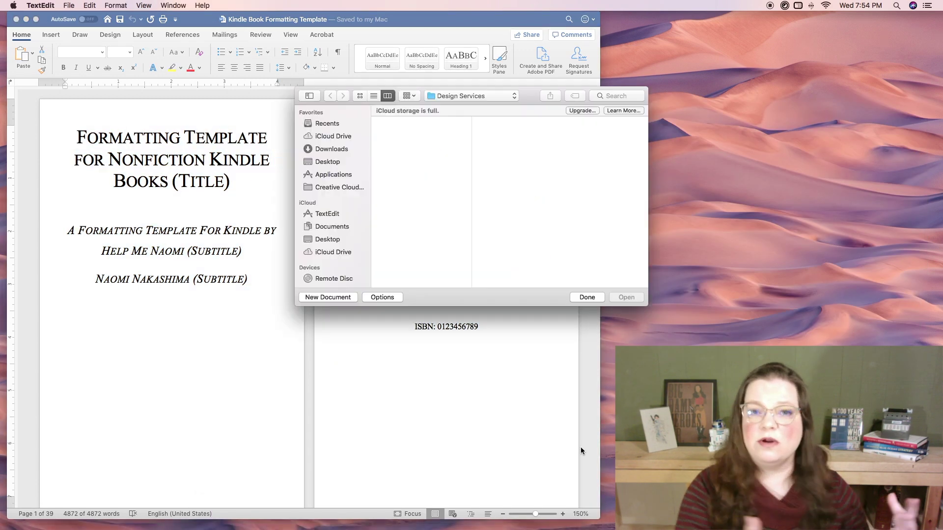
# - Paste the template into a new, enlarged TextEdit document with Paste and Match Style
pyautogui.click(319, 297)
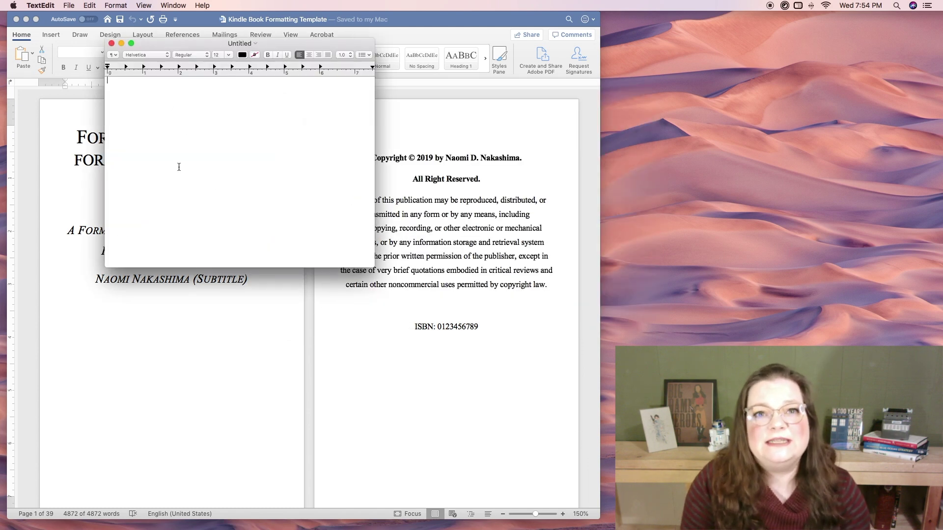
pyautogui.moveTo(374, 268); pyautogui.dragTo(539, 412)
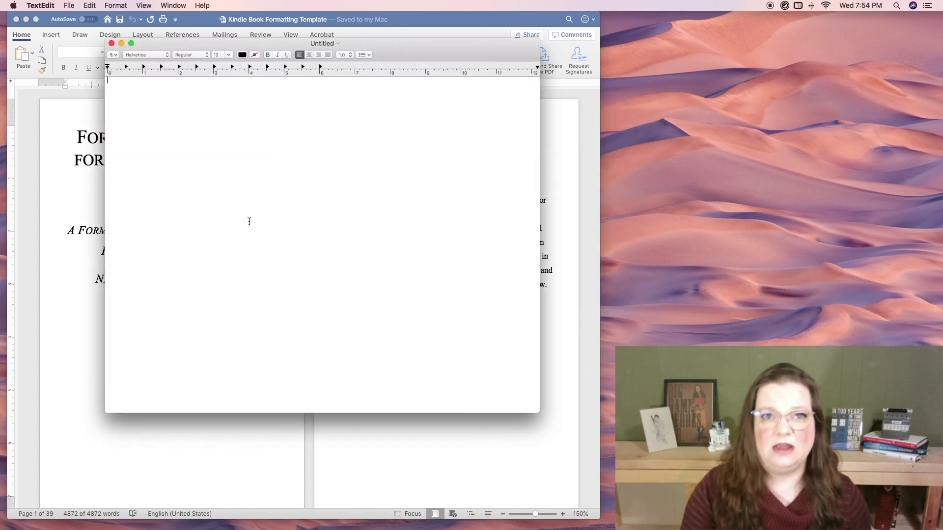
pyautogui.click(90, 6)
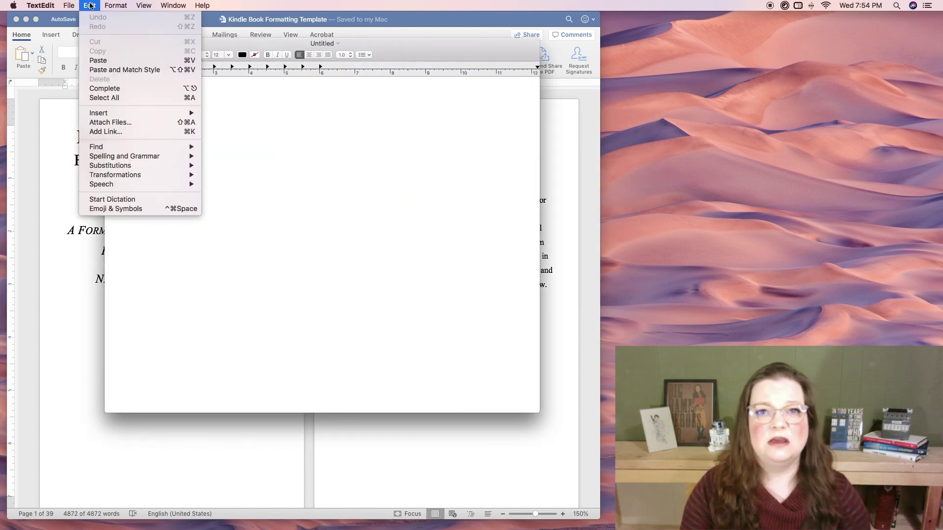
pyautogui.click(162, 70)
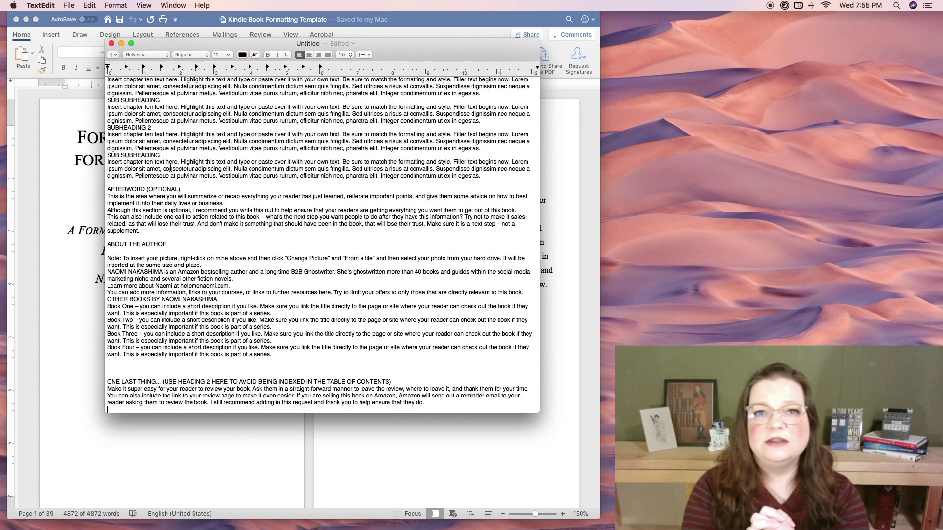
# - Move the TextEdit window to the top right and bring Word back in front
pyautogui.scroll(10, 171, 168)
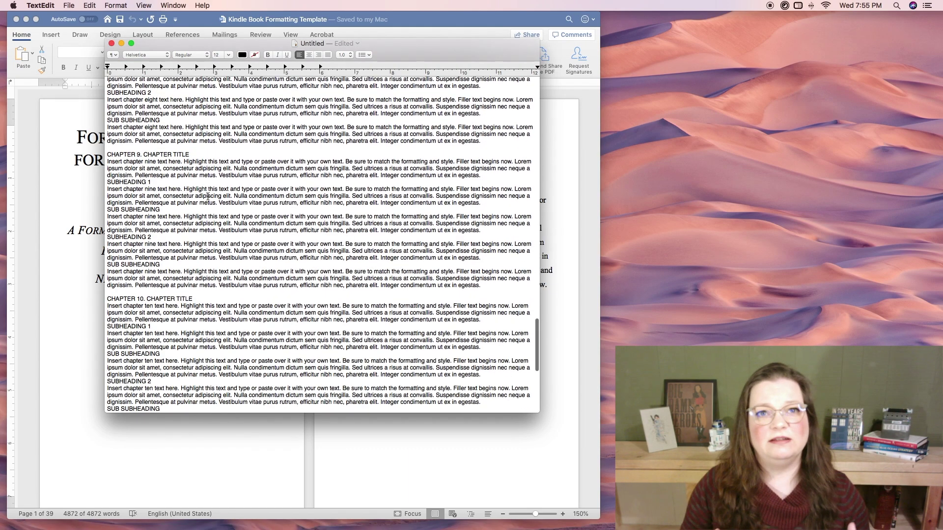
pyautogui.scroll(15, 208, 197)
pyautogui.moveTo(197, 43); pyautogui.dragTo(595, 16)
pyautogui.click(426, 21)
# - Close the original formatted template from Word's File menu without saving
pyautogui.press('super+a')
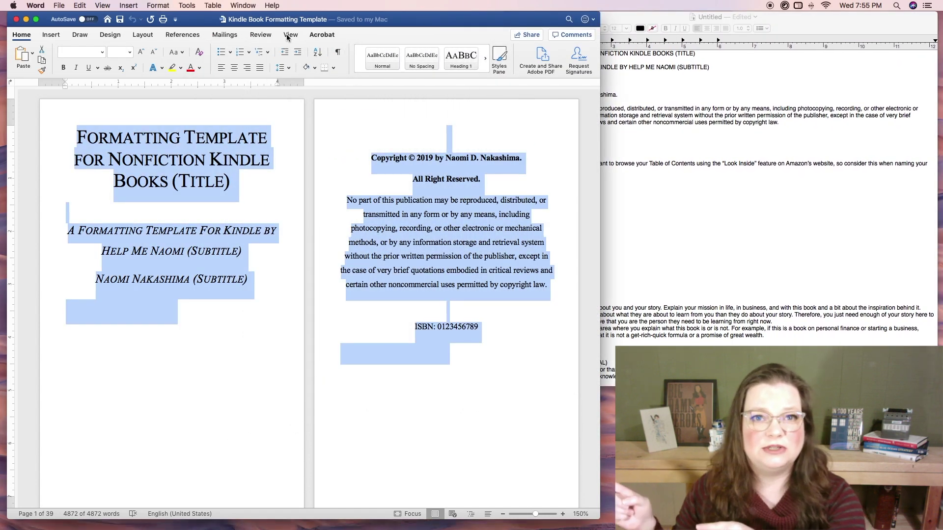
pyautogui.click(60, 6)
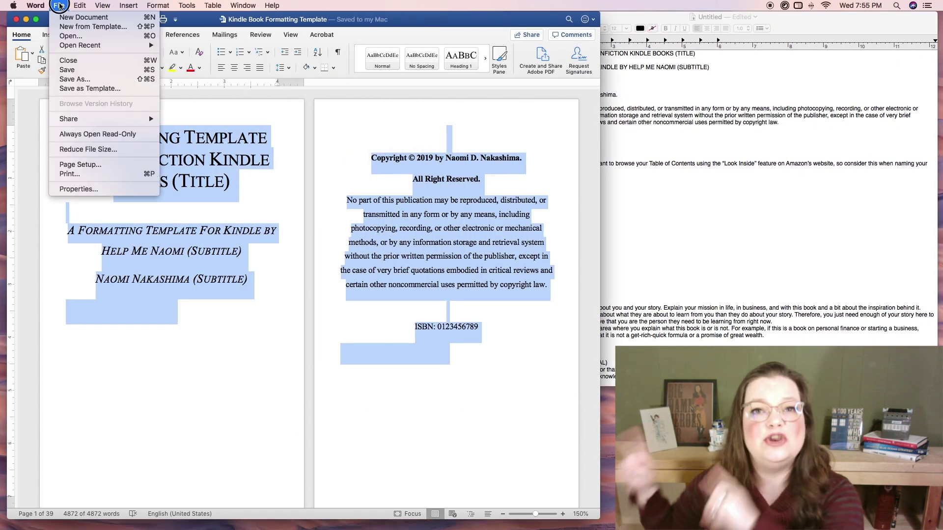
pyautogui.click(74, 79)
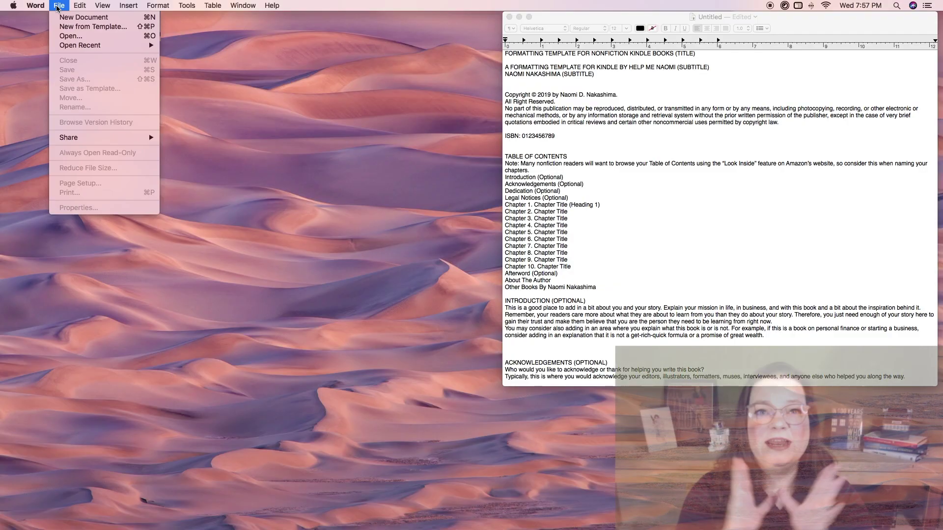
# - Paste all the plain template text from TextEdit into a new blank Word document
pyautogui.click(79, 17)
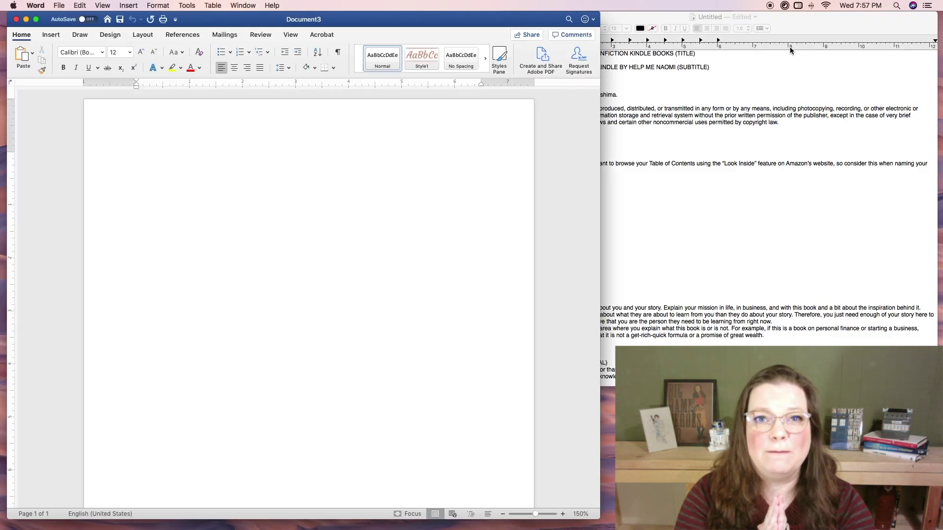
pyautogui.click(790, 46)
pyautogui.press('super+a')
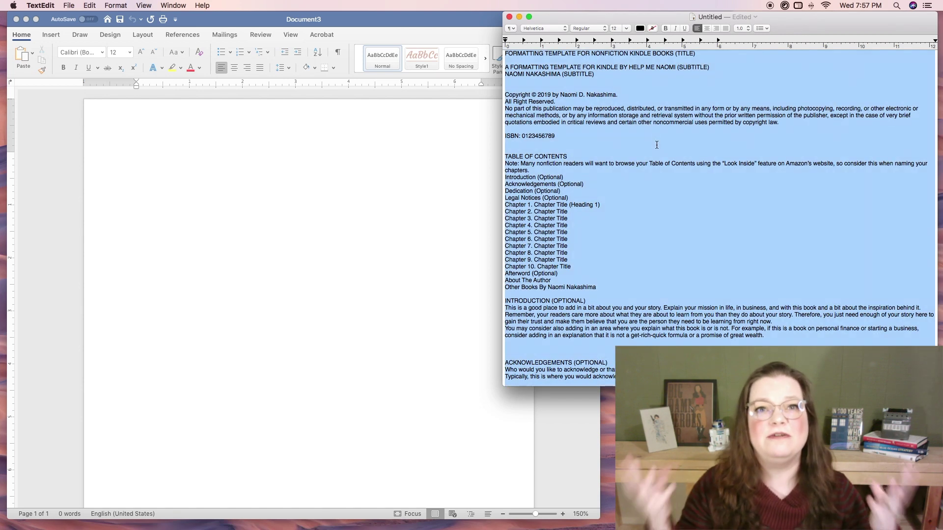
pyautogui.click(235, 148)
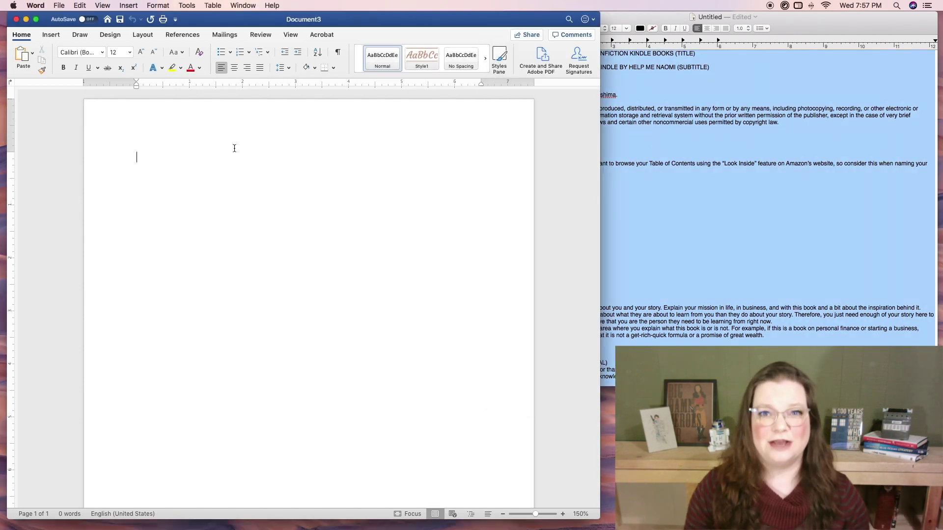
pyautogui.click(79, 6)
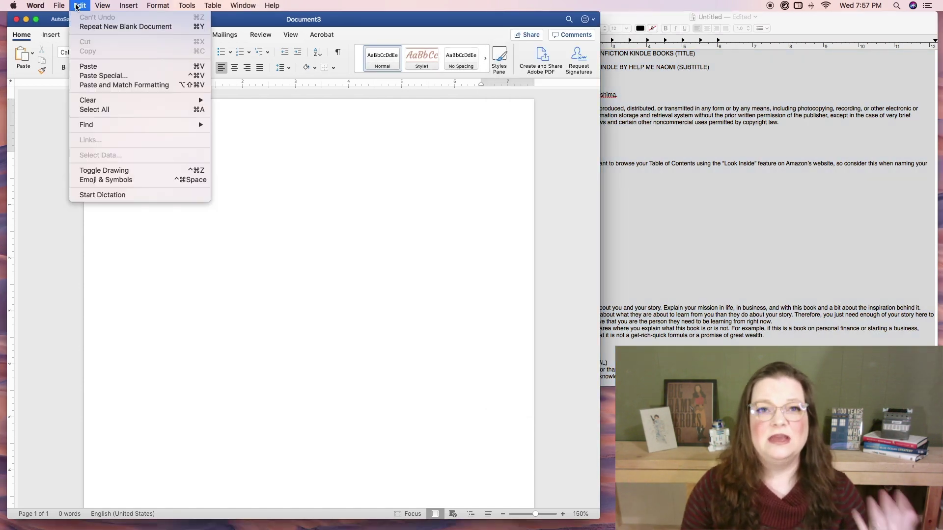
pyautogui.click(114, 67)
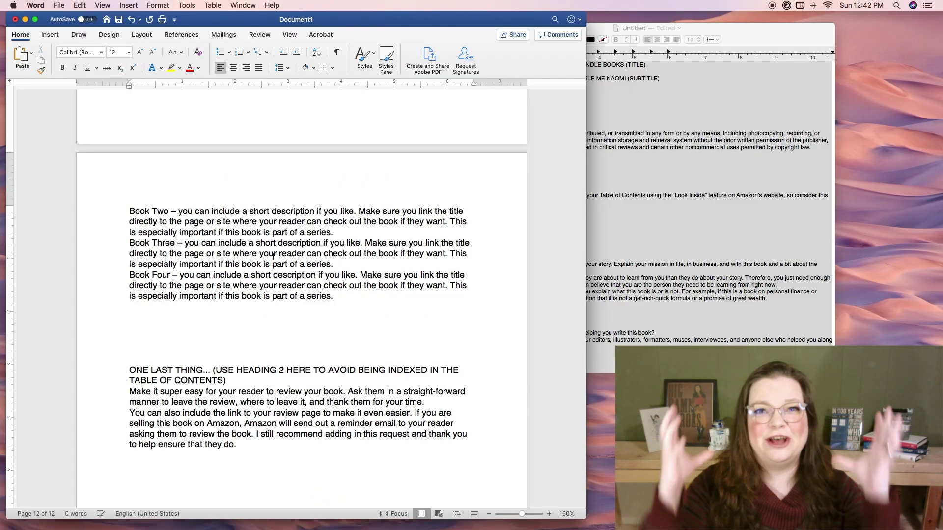
# - Switch the pasted manuscript to Draft view and scroll through it
pyautogui.scroll(10, 274, 256)
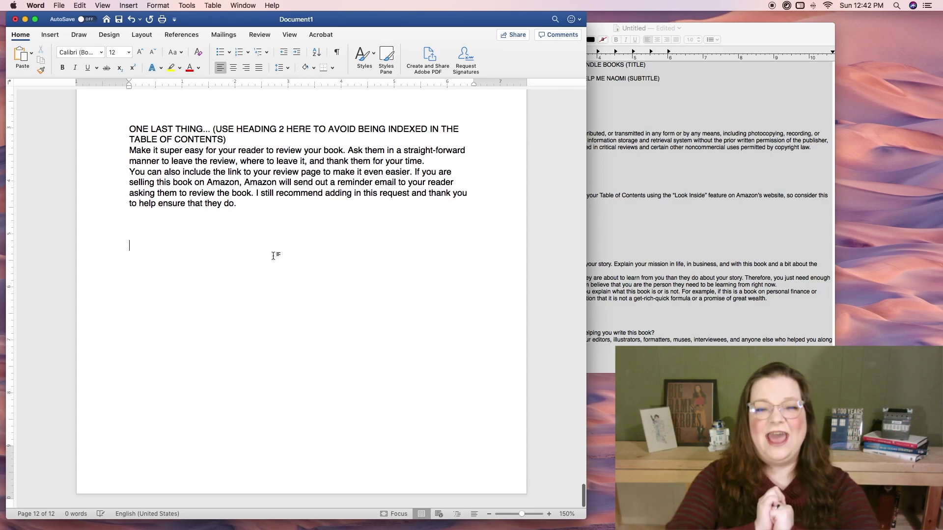
pyautogui.scroll(20, 274, 256)
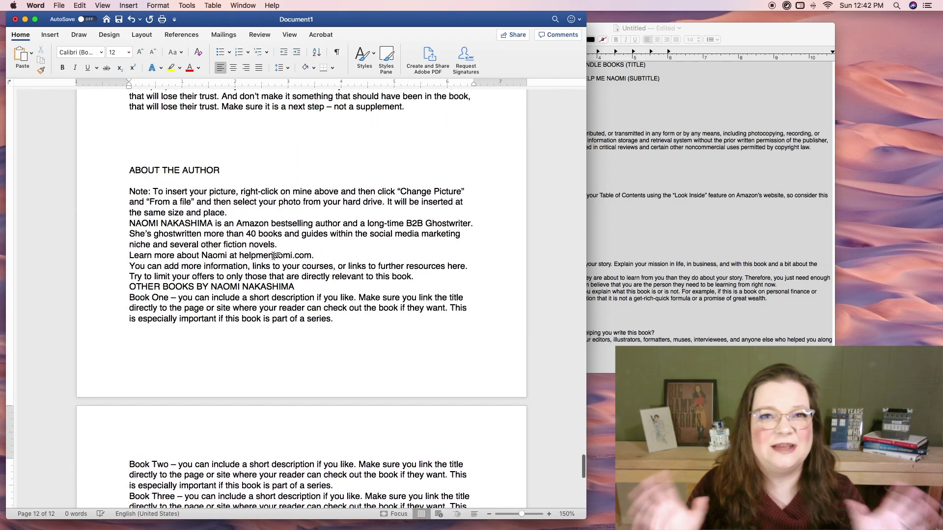
pyautogui.scroll(20, 273, 256)
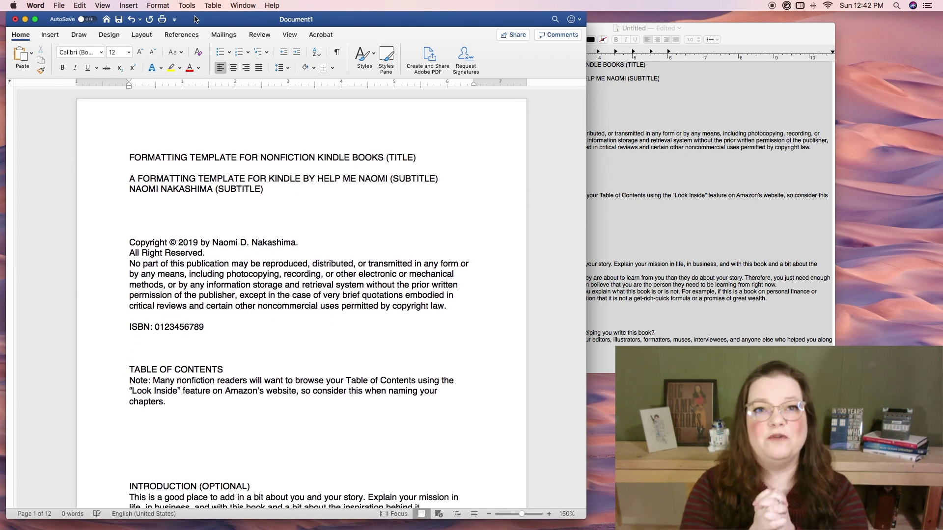
pyautogui.click(102, 5)
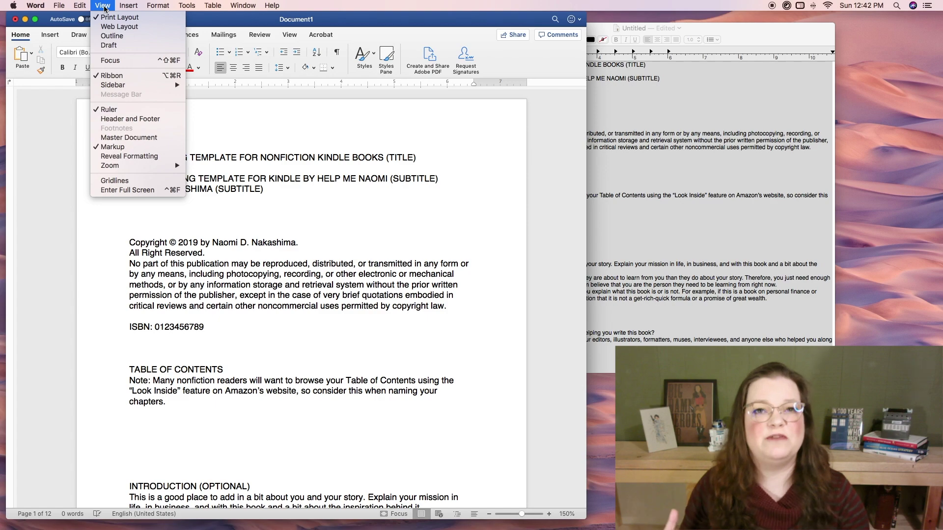
pyautogui.click(125, 45)
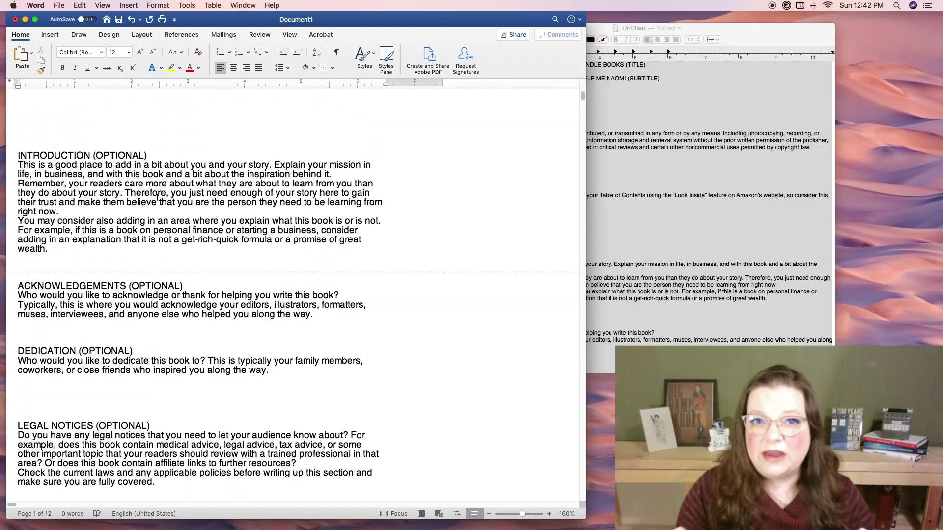
pyautogui.scroll(-15, 157, 198)
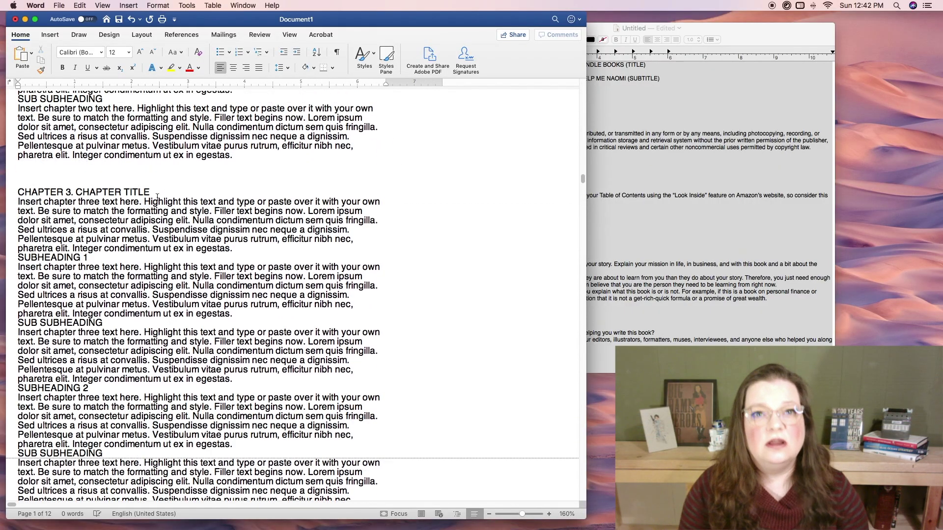
pyautogui.scroll(20, 157, 198)
pyautogui.scroll(8, 157, 198)
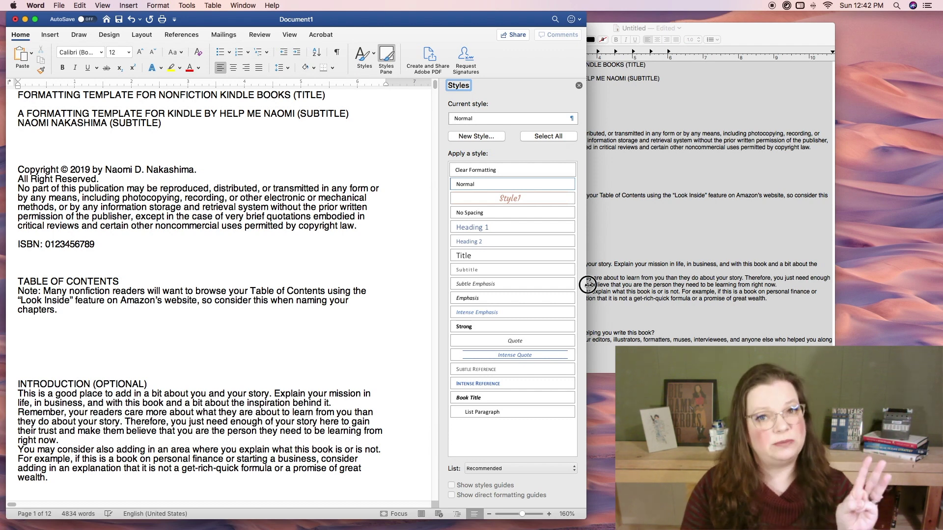
pyautogui.moveTo(594, 285); pyautogui.dragTo(609, 286)
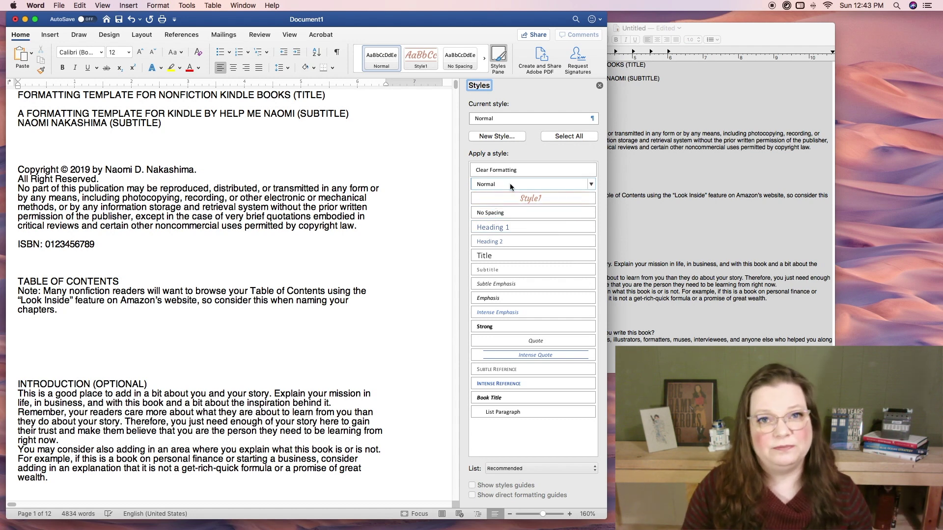
# - Modify the Normal style to use Times New Roman at 10.5 pt
pyautogui.click(592, 184)
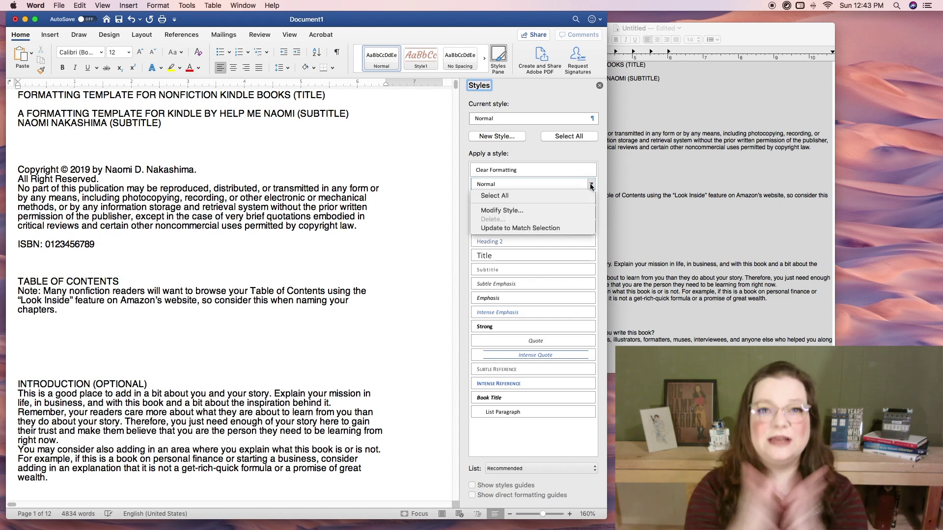
pyautogui.click(523, 210)
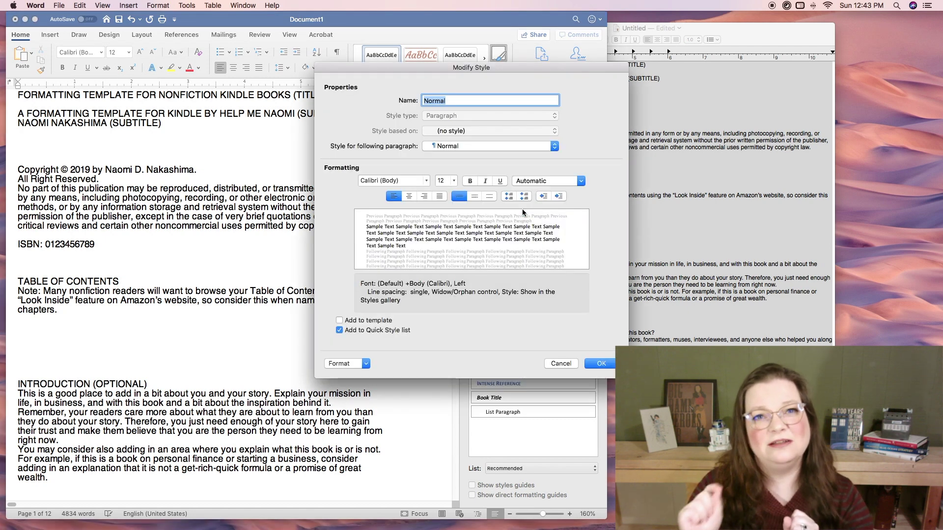
pyautogui.click(427, 182)
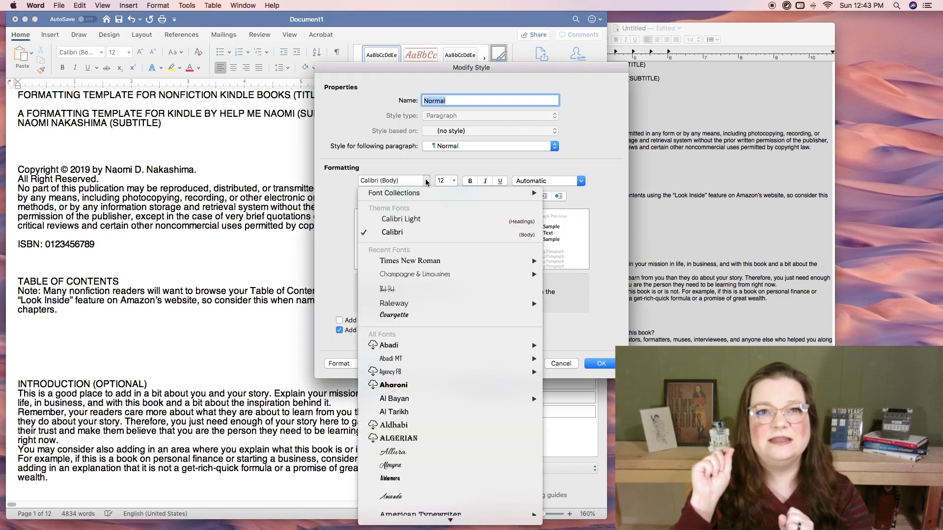
pyautogui.click(574, 264)
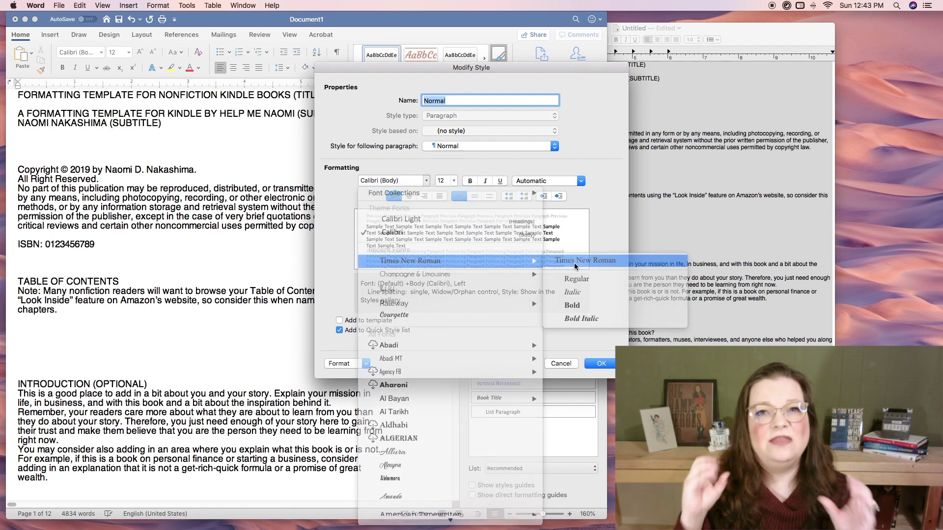
pyautogui.click(454, 182)
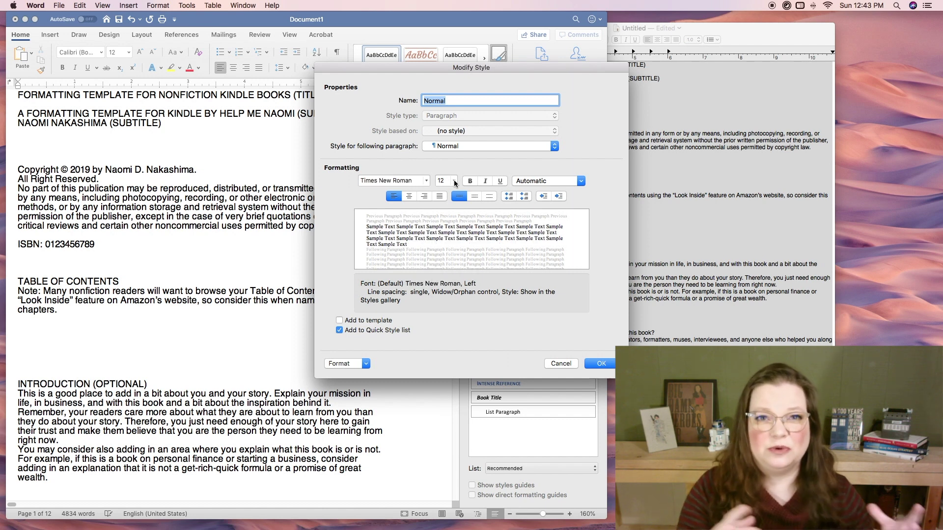
pyautogui.click(454, 182)
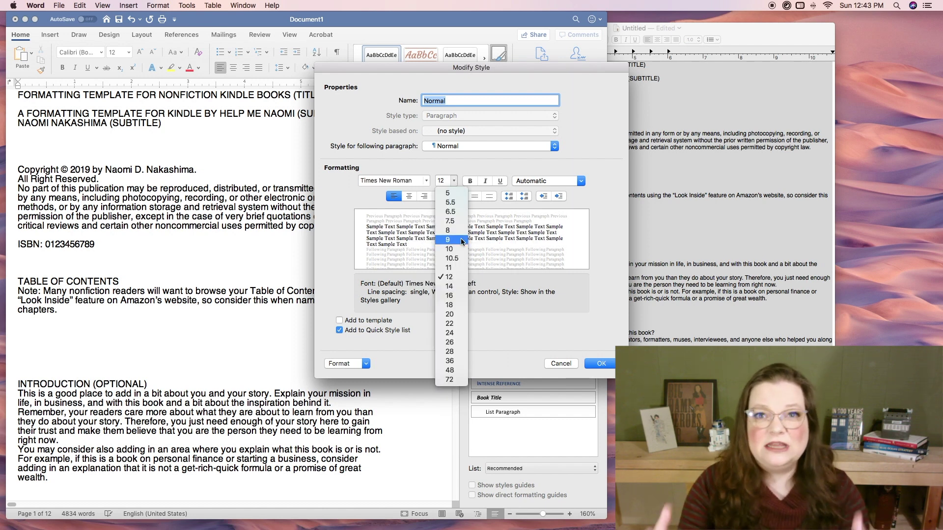
pyautogui.click(451, 258)
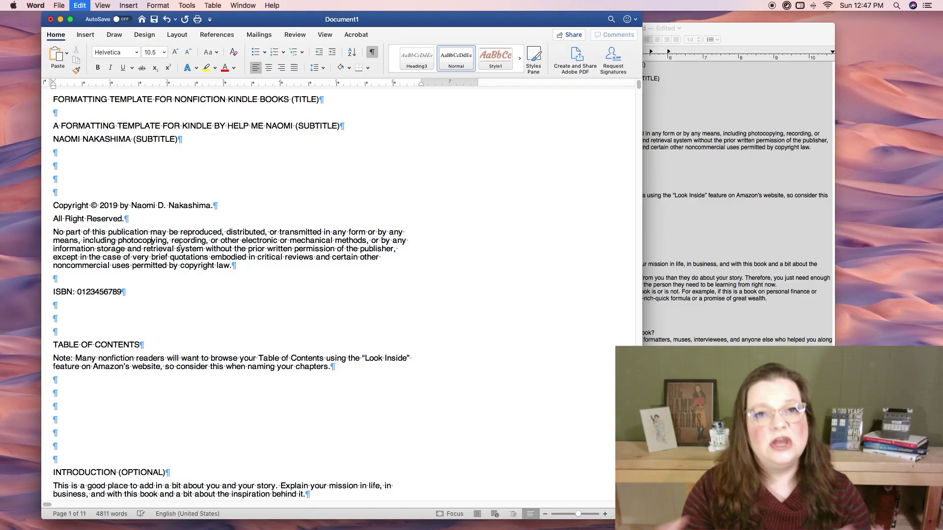
pyautogui.press('super+a')
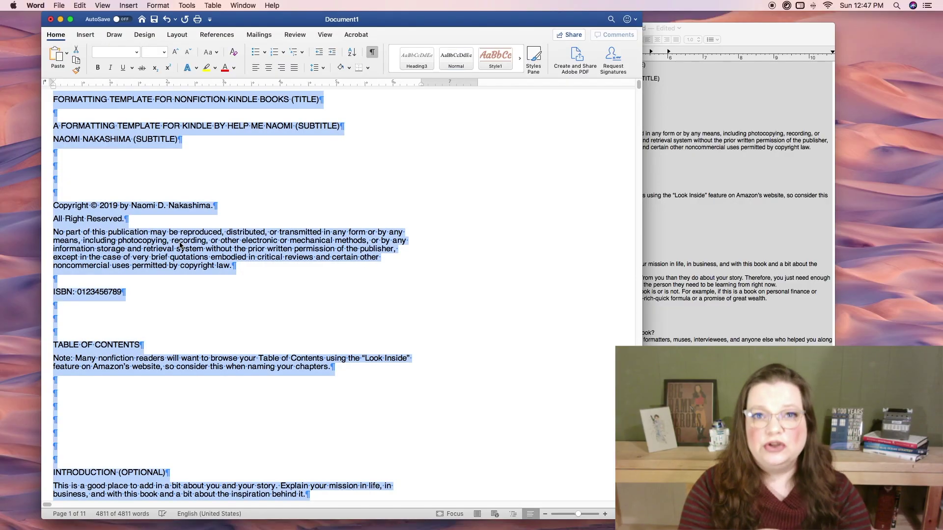
# - Reapply Normal to the whole manuscript and give the book title the large bold heading style
pyautogui.click(456, 61)
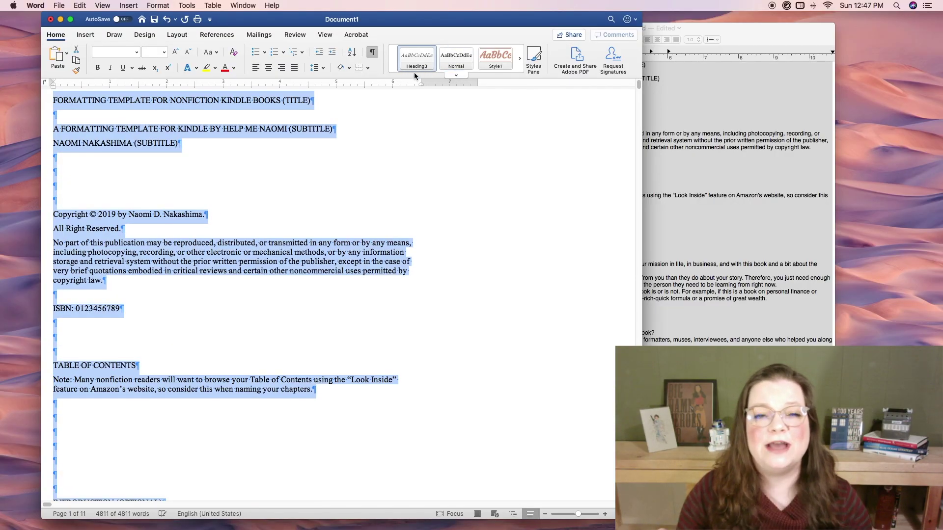
pyautogui.click(211, 142)
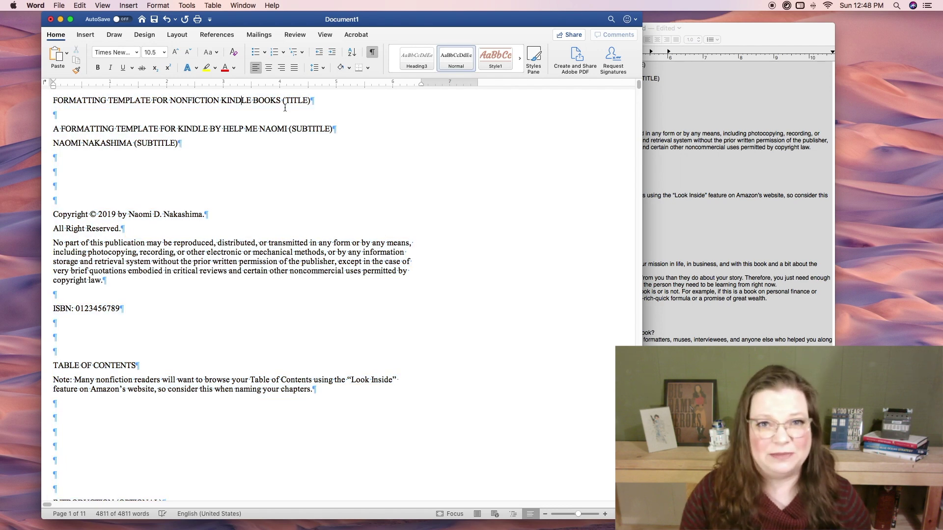
pyautogui.moveTo(314, 101); pyautogui.dragTo(96, 100)
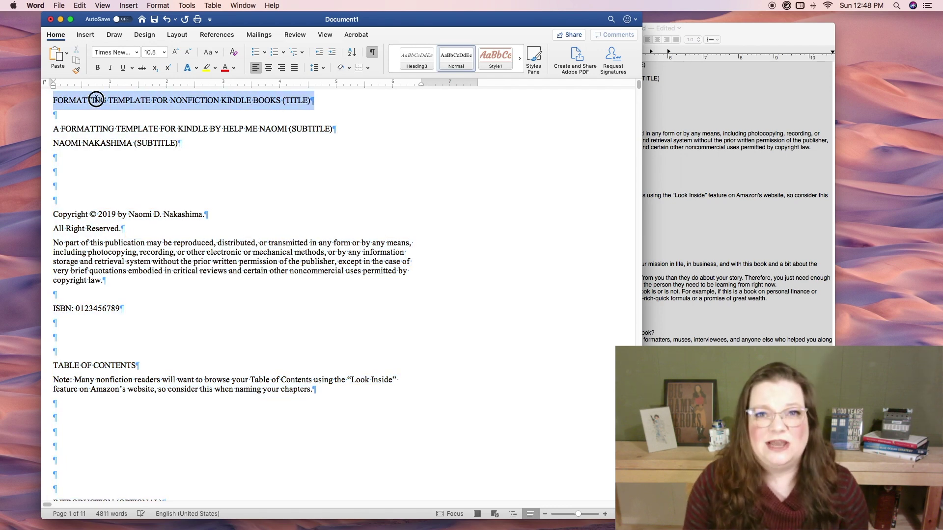
pyautogui.click(455, 77)
pyautogui.click(414, 130)
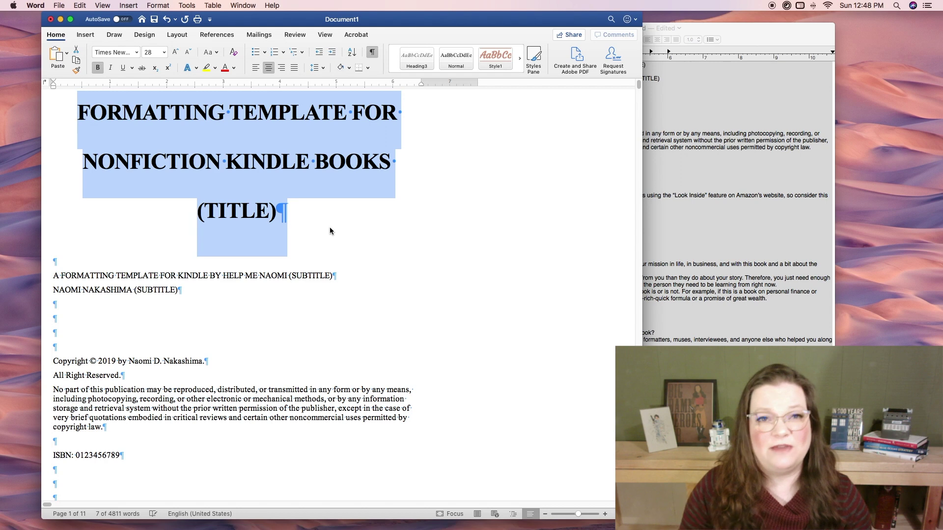
# - Apply Style1 to both subtitle lines and centre them
pyautogui.moveTo(336, 276); pyautogui.dragTo(70, 268)
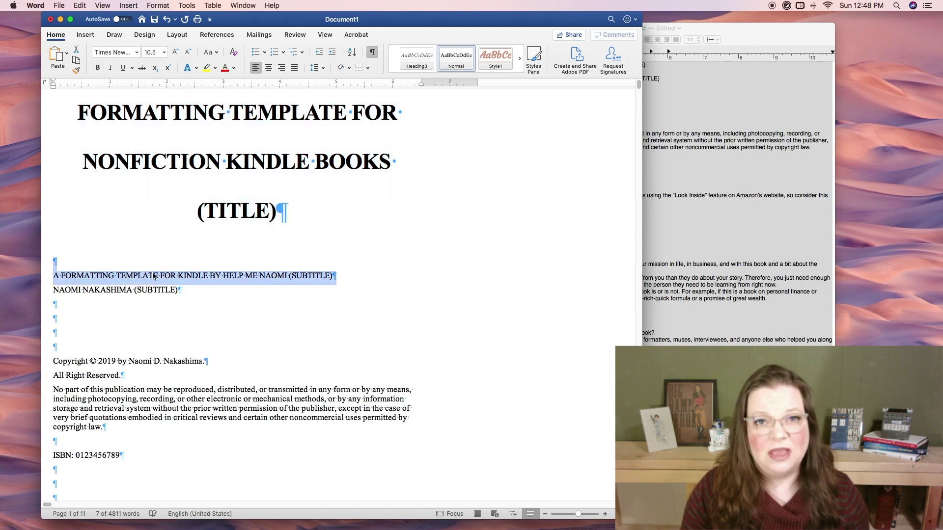
pyautogui.moveTo(178, 290); pyautogui.dragTo(49, 278)
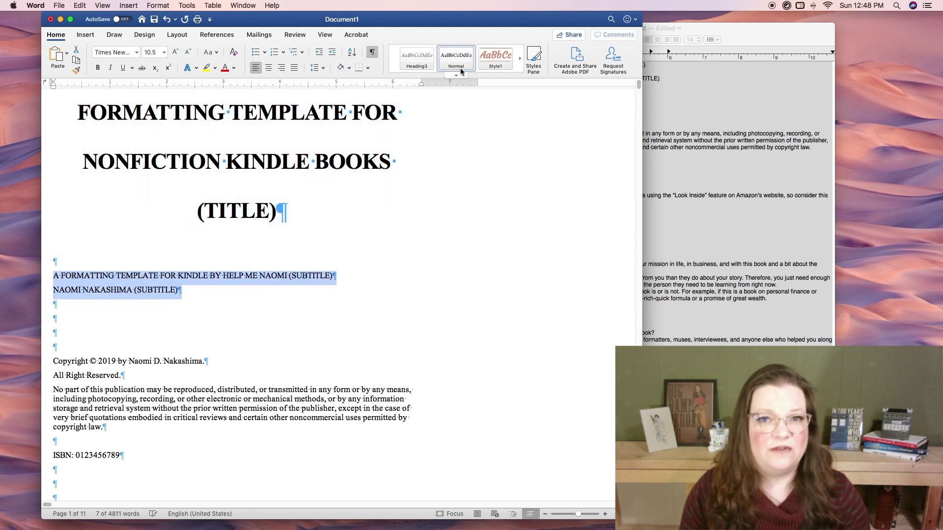
pyautogui.click(456, 76)
pyautogui.click(457, 104)
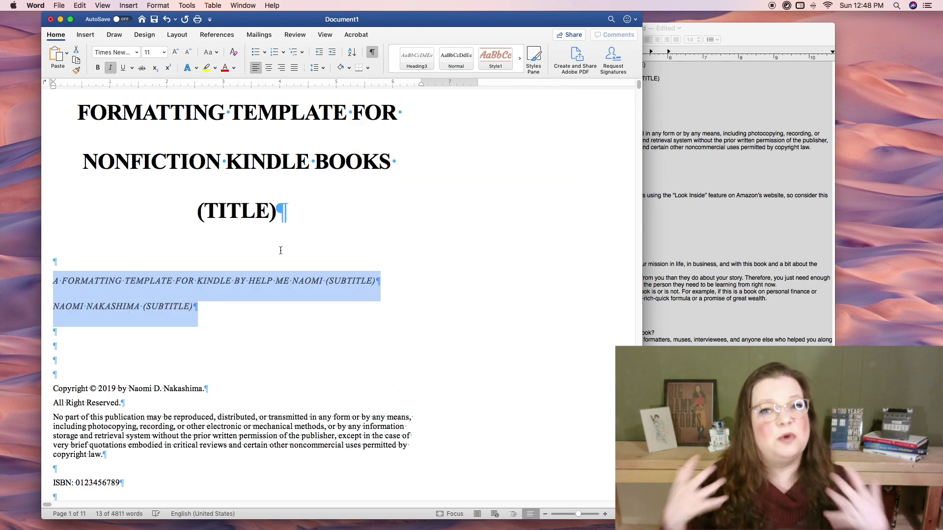
pyautogui.click(269, 69)
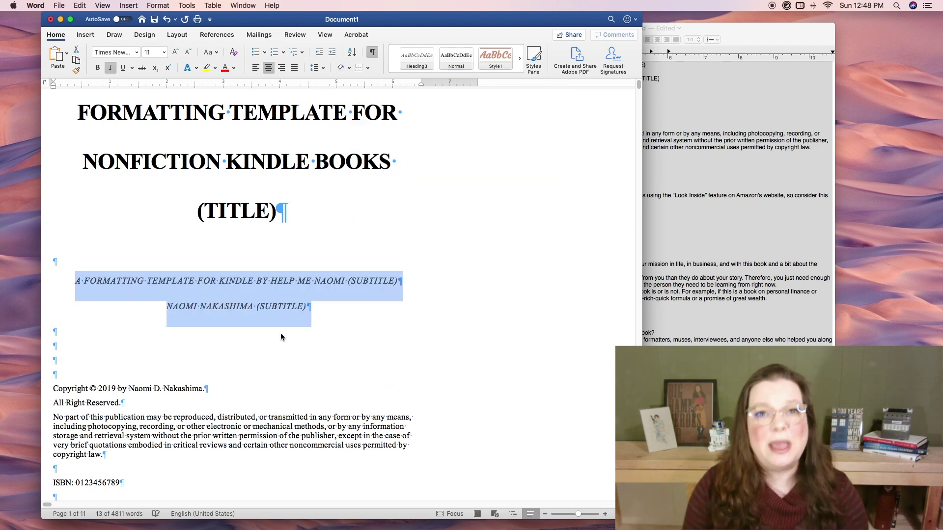
pyautogui.click(95, 350)
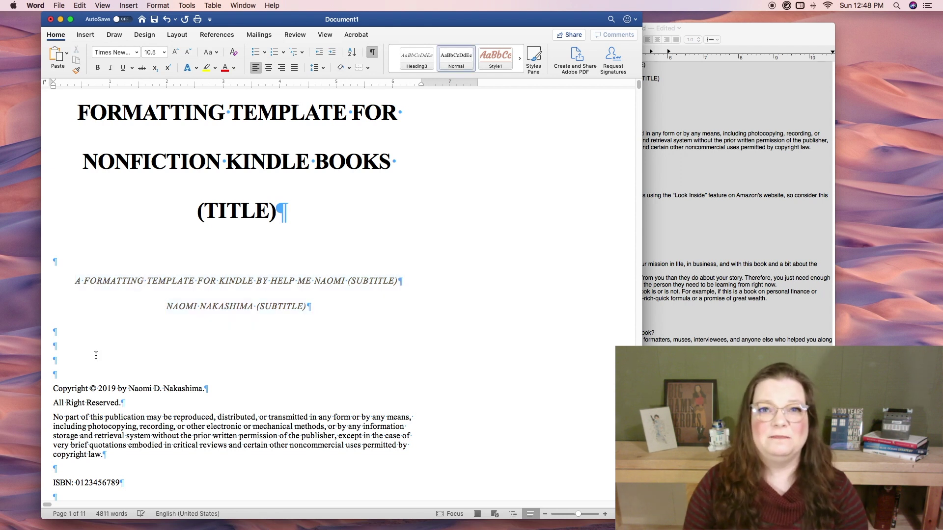
# - Insert page breaks after the subtitles and after the ISBN line, removing extra empty paragraphs
pyautogui.press('super+Return')
pyautogui.scroll(-2, 99, 350)
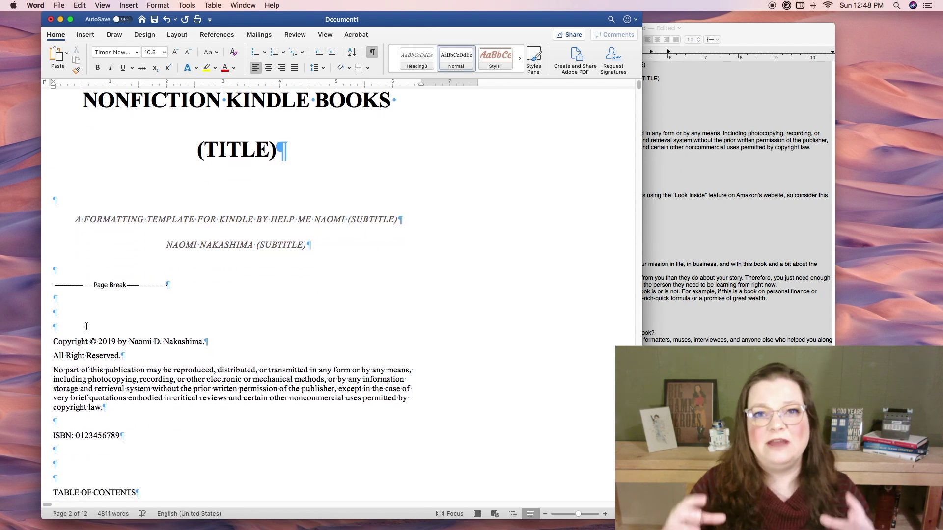
pyautogui.press('BackSpace')
pyautogui.scroll(-2, 89, 325)
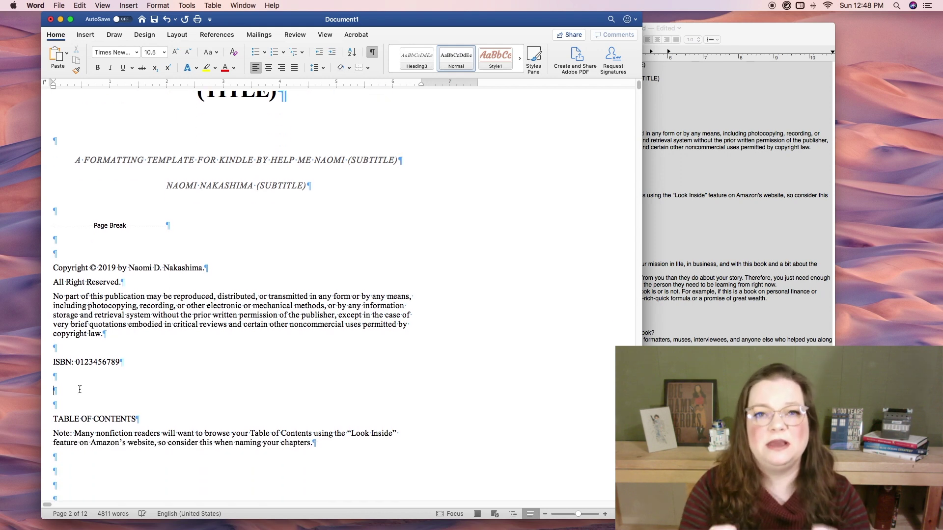
pyautogui.press('super+Return')
pyautogui.scroll(-1, 86, 383)
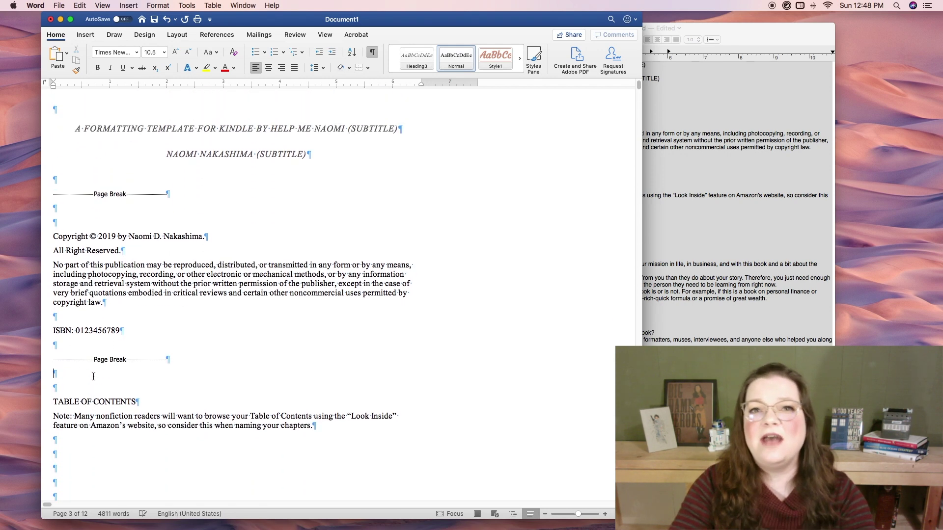
pyautogui.scroll(-5, 93, 376)
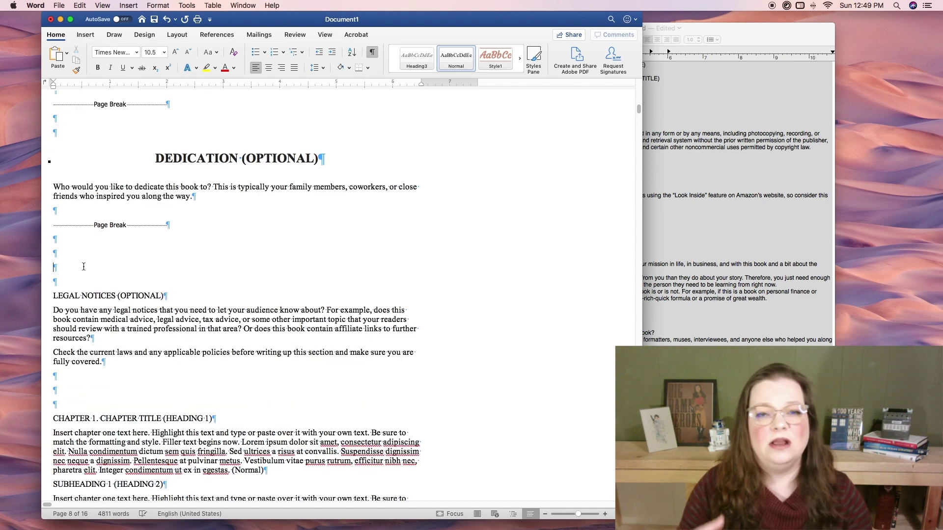
pyautogui.press('BackSpace')
pyautogui.press('BackSpace')
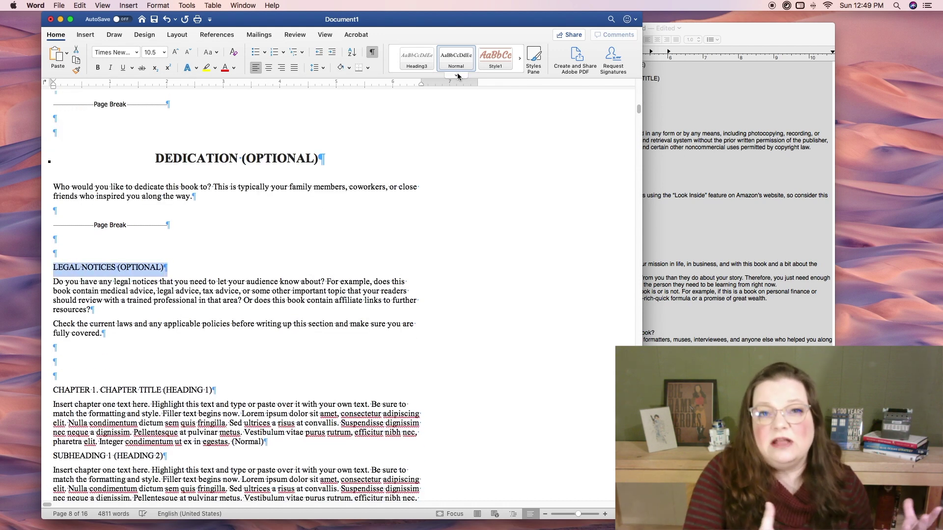
# - Make LEGAL NOTICES (OPTIONAL) a heading and start a new page after the legal notices
pyautogui.click(458, 73)
pyautogui.click(492, 122)
pyautogui.scroll(-3, 193, 289)
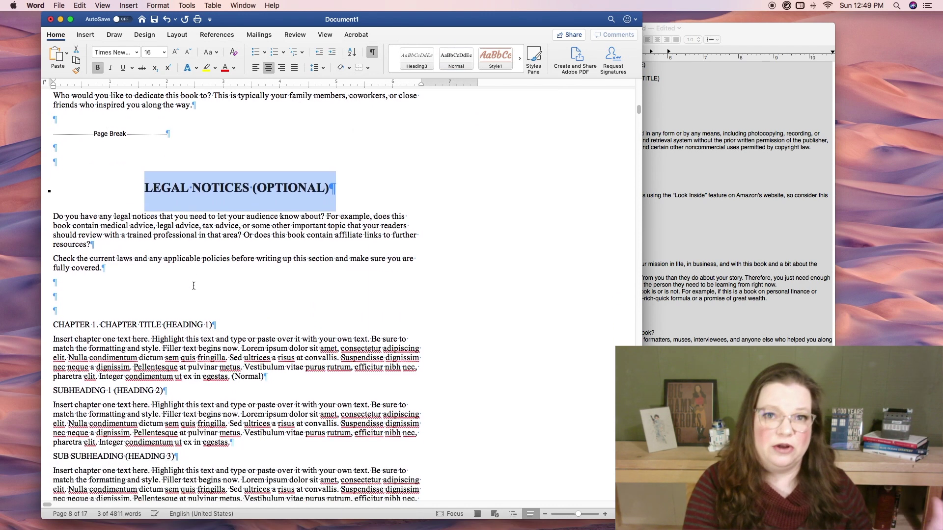
pyautogui.click(111, 292)
pyautogui.press('super+Return')
pyautogui.scroll(-1, 110, 291)
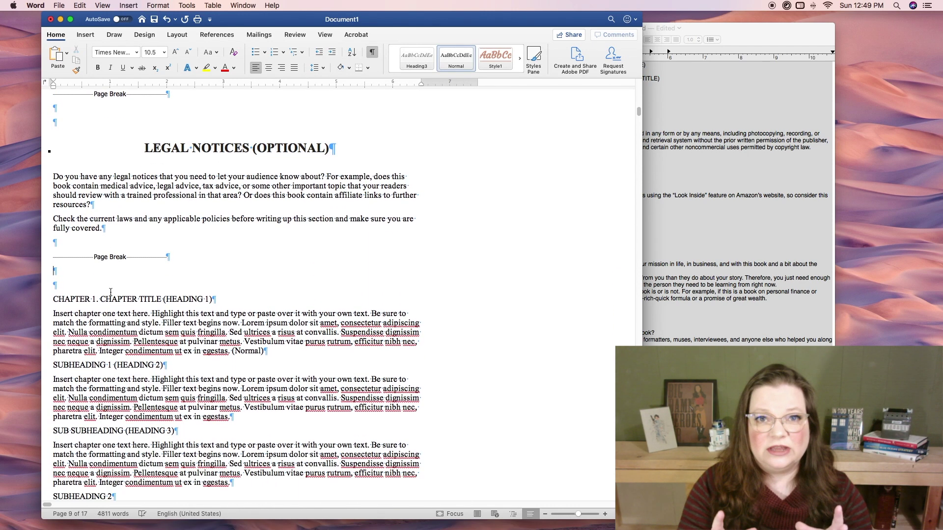
pyautogui.press('Delete')
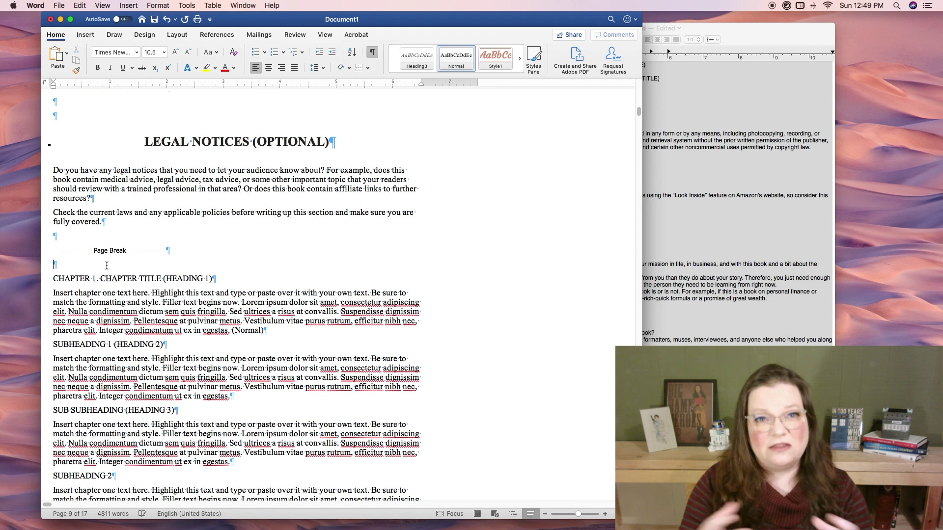
pyautogui.scroll(-1, 232, 253)
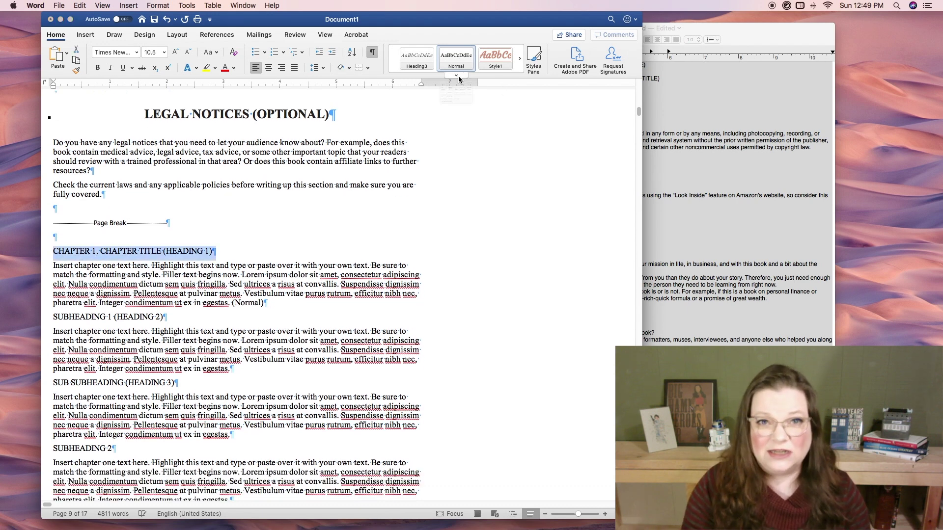
# - Style CHAPTER 1 as Heading 1, its subheading as Heading 2 and sub-subheading as Heading3
pyautogui.click(457, 76)
pyautogui.click(527, 99)
pyautogui.scroll(-3, 479, 168)
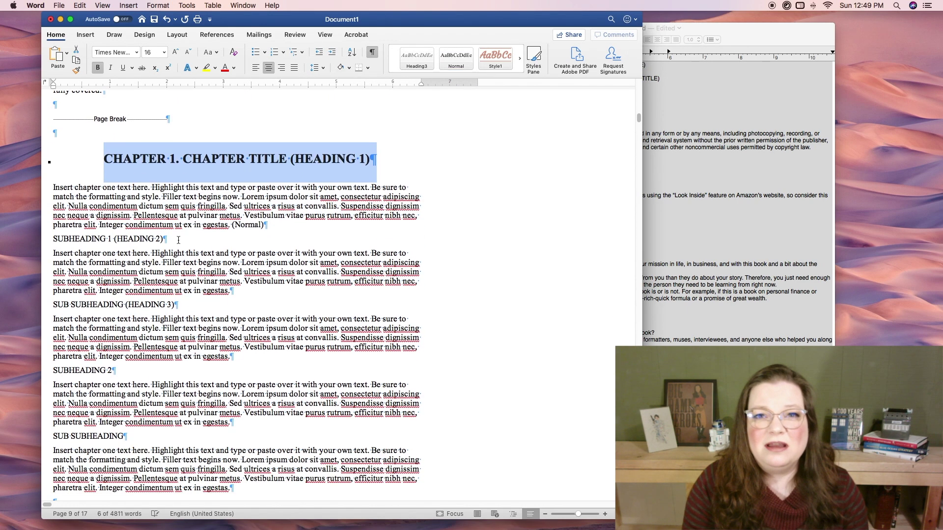
pyautogui.moveTo(179, 240); pyautogui.dragTo(52, 236)
pyautogui.click(458, 71)
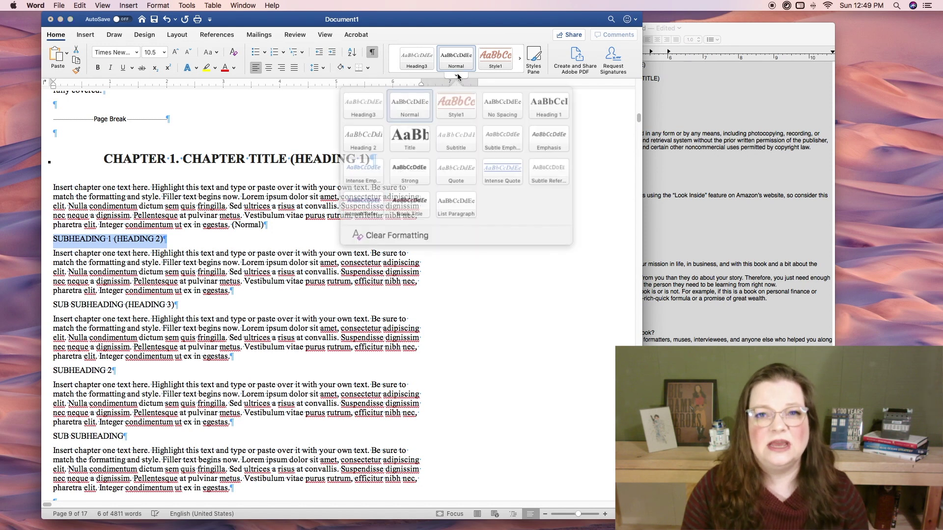
pyautogui.click(383, 137)
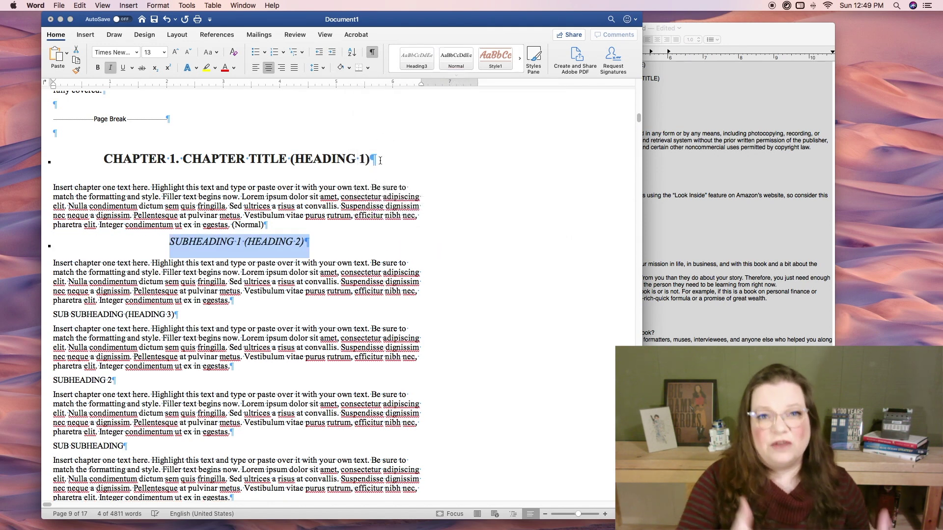
pyautogui.tripleClick(64, 312)
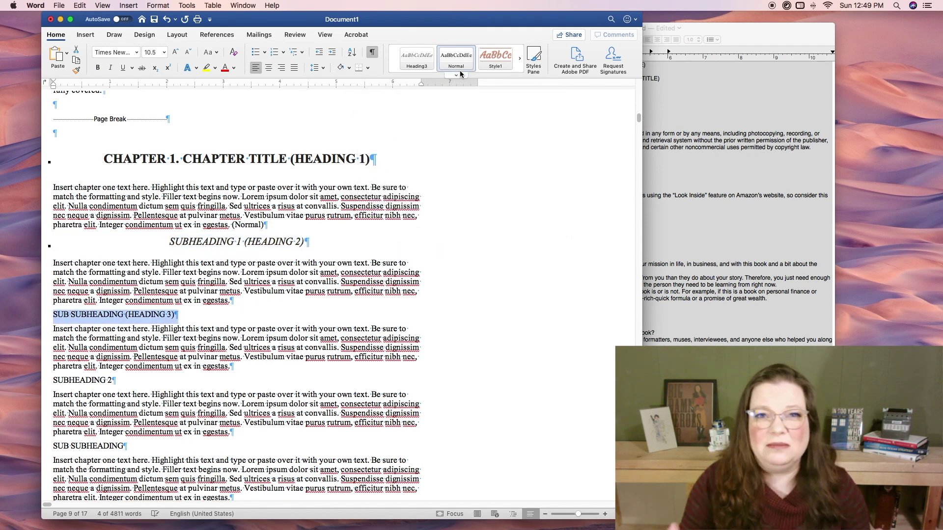
pyautogui.click(458, 73)
pyautogui.click(375, 104)
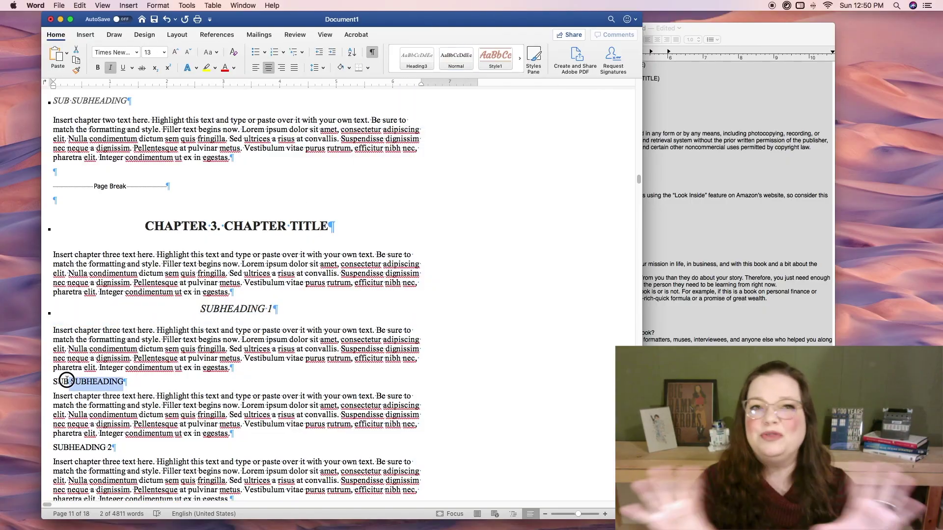
# - Make the remaining SUBHEADING 2 a Heading 2 and its sub-subheading a Heading3
pyautogui.scroll(-4, 91, 234)
pyautogui.tripleClick(91, 233)
pyautogui.click(519, 58)
pyautogui.click(484, 81)
pyautogui.tripleClick(88, 310)
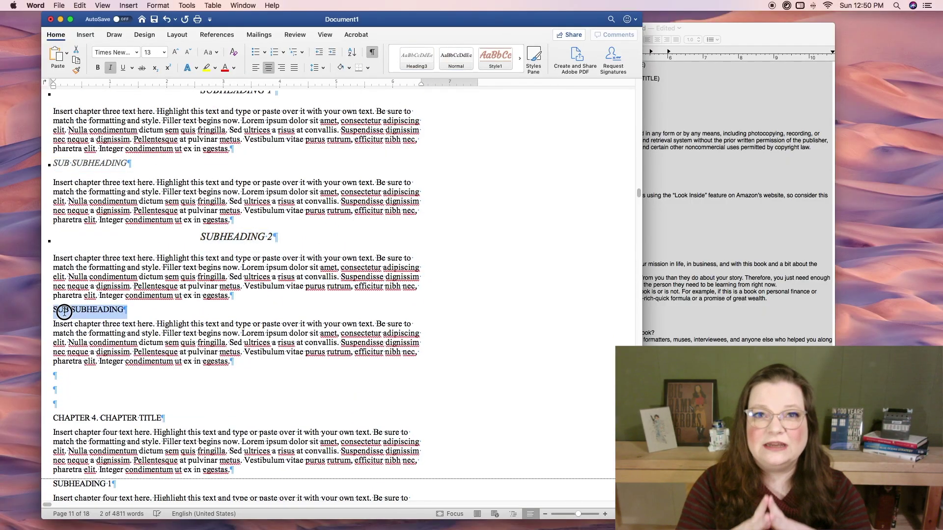
pyautogui.click(417, 58)
pyautogui.scroll(-3, 196, 245)
# - Start CHAPTER 4 on a new page and style it as Heading 1
pyautogui.click(131, 292)
pyautogui.press('cmd+Return')
pyautogui.press('BackSpace')
pyautogui.scroll(-3, 147, 285)
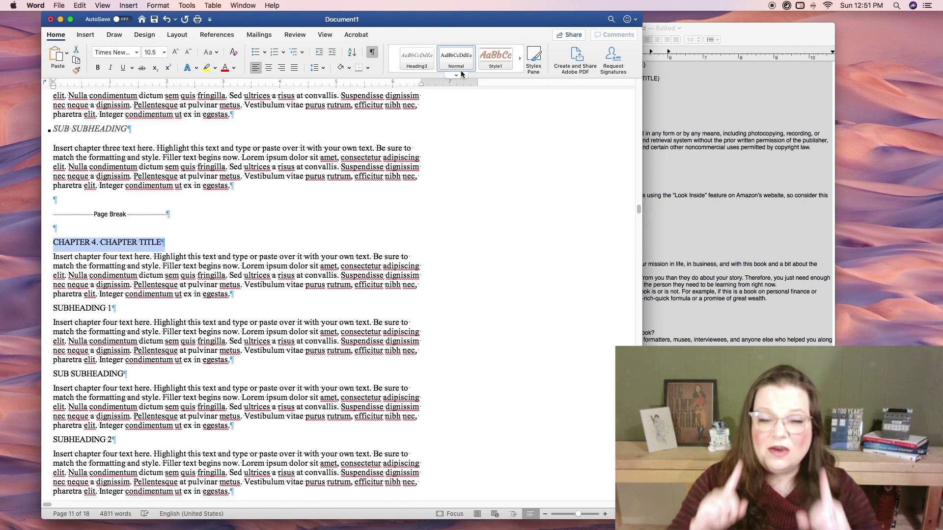
pyautogui.click(461, 74)
pyautogui.click(535, 101)
# - Style Chapter 4's SUBHEADING 1 and SUBHEADING 2 as Heading 2 and both sub-subheadings as Heading3
pyautogui.scroll(-4, 196, 246)
pyautogui.tripleClick(83, 166)
pyautogui.click(456, 74)
pyautogui.click(378, 128)
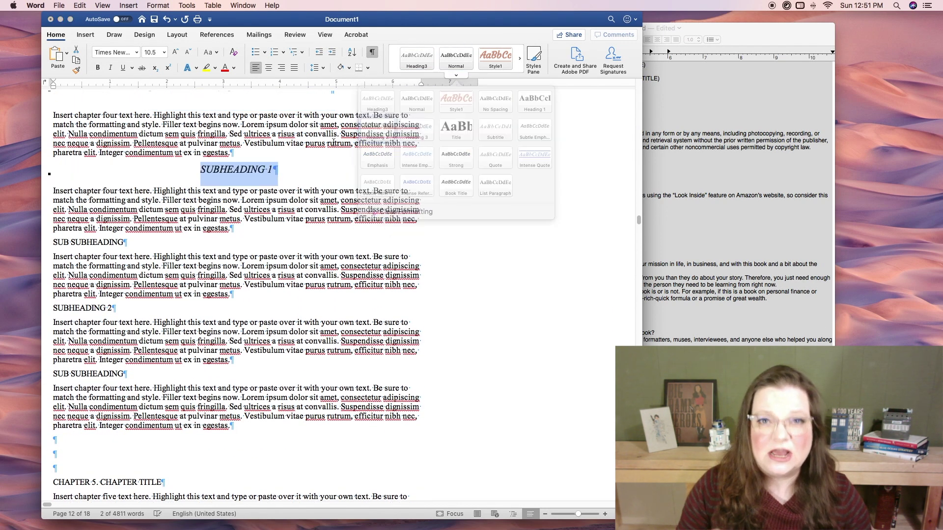
pyautogui.tripleClick(89, 242)
pyautogui.click(456, 75)
pyautogui.click(378, 101)
pyautogui.tripleClick(83, 316)
pyautogui.click(456, 75)
pyautogui.click(377, 128)
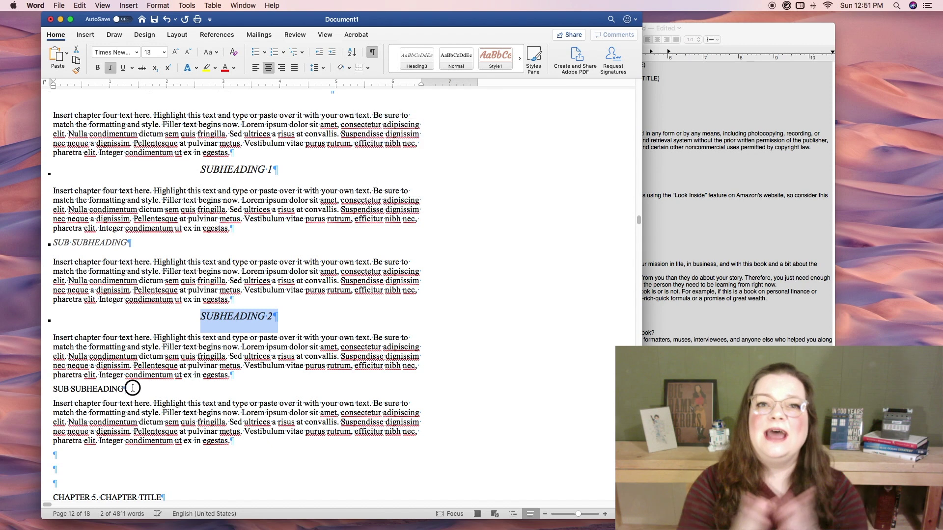
pyautogui.tripleClick(133, 388)
pyautogui.click(456, 74)
pyautogui.click(377, 100)
pyautogui.scroll(-10, 199, 245)
# - Style CHAPTER 5 as Heading 1, its two subheadings as Heading 2 and last sub-subheading as Heading3
pyautogui.tripleClick(198, 215)
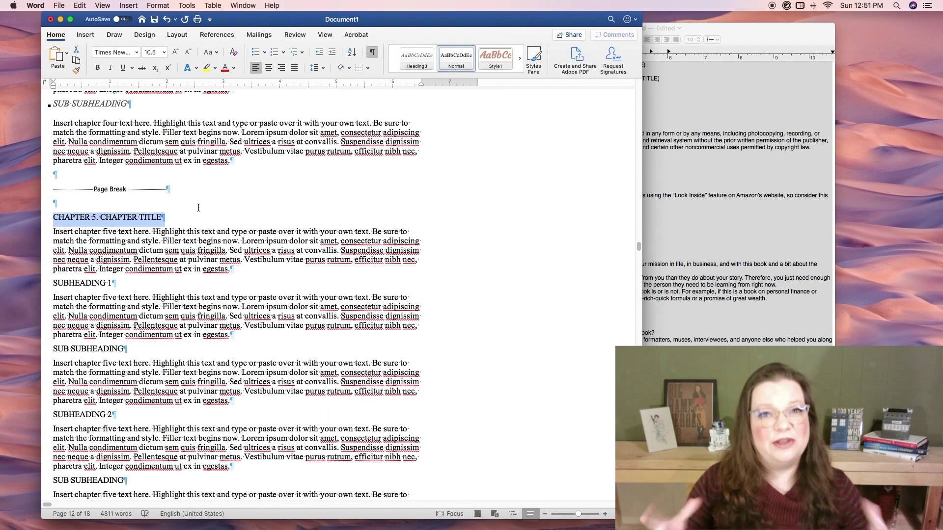
pyautogui.click(457, 75)
pyautogui.click(535, 101)
pyautogui.tripleClick(84, 309)
pyautogui.click(456, 75)
pyautogui.click(377, 129)
pyautogui.tripleClick(88, 385)
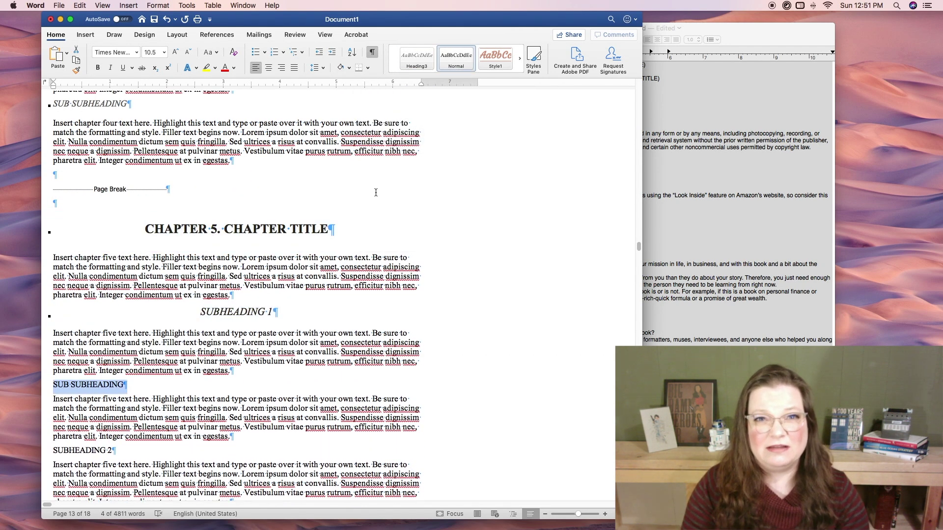
pyautogui.tripleClick(84, 451)
pyautogui.click(456, 75)
pyautogui.click(377, 128)
pyautogui.scroll(-6, 295, 245)
pyautogui.tripleClick(88, 224)
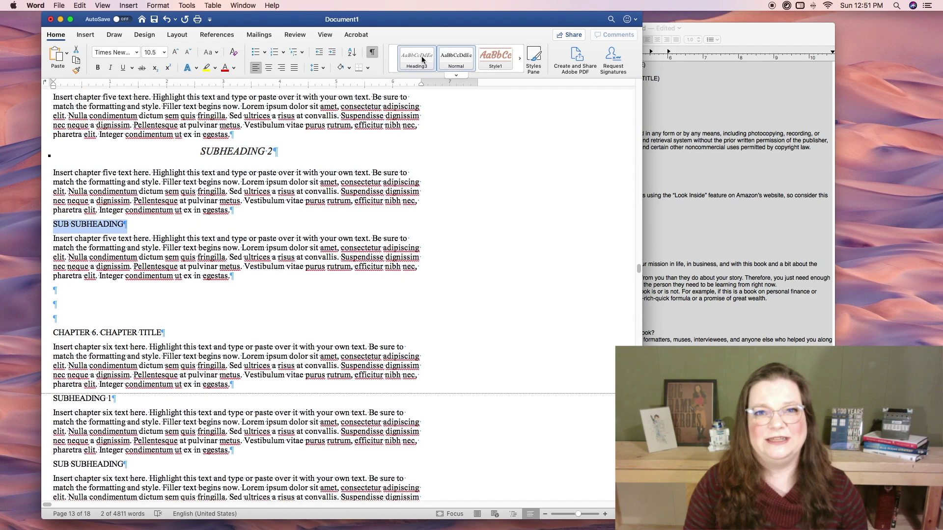
pyautogui.click(422, 59)
# - Start CHAPTER 6 on a new page as Heading 1, with SUBHEADING 1 as Heading 2 and sub-subheading as Heading3
pyautogui.click(167, 306)
pyautogui.press('cmd+Return')
pyautogui.click(456, 75)
pyautogui.click(535, 100)
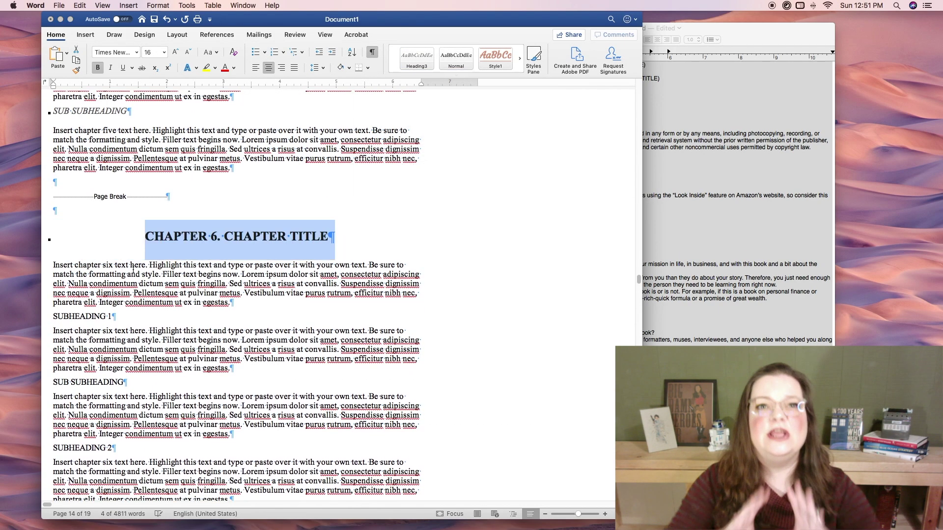
pyautogui.tripleClick(81, 317)
pyautogui.click(457, 75)
pyautogui.click(378, 129)
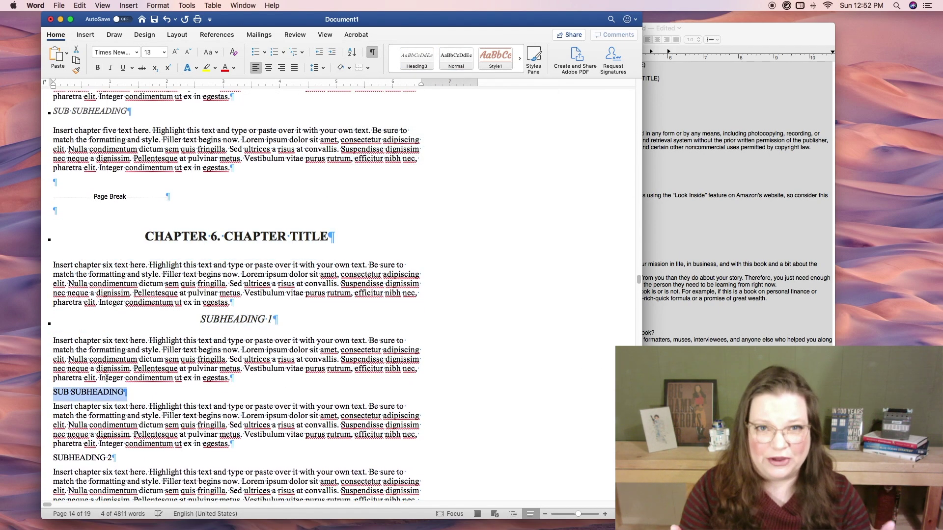
pyautogui.click(417, 60)
pyautogui.click(456, 75)
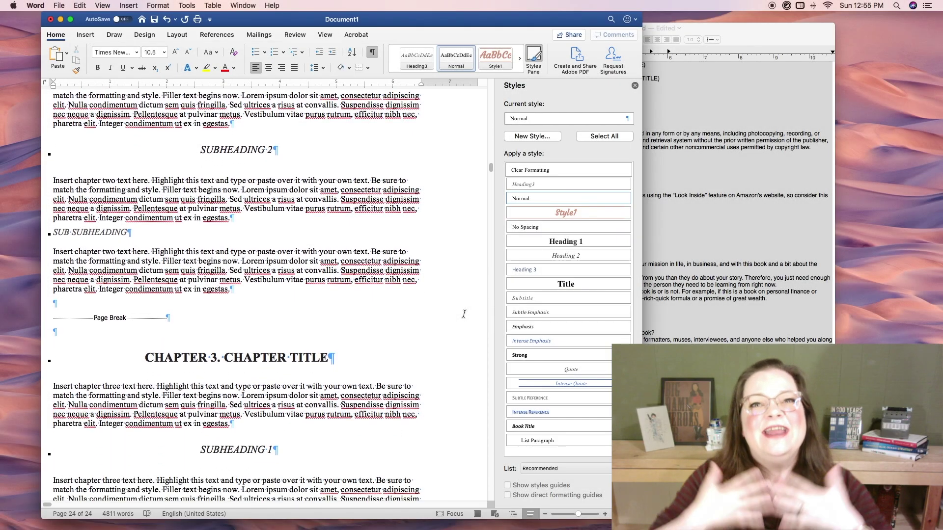
pyautogui.scroll(-14, 463, 314)
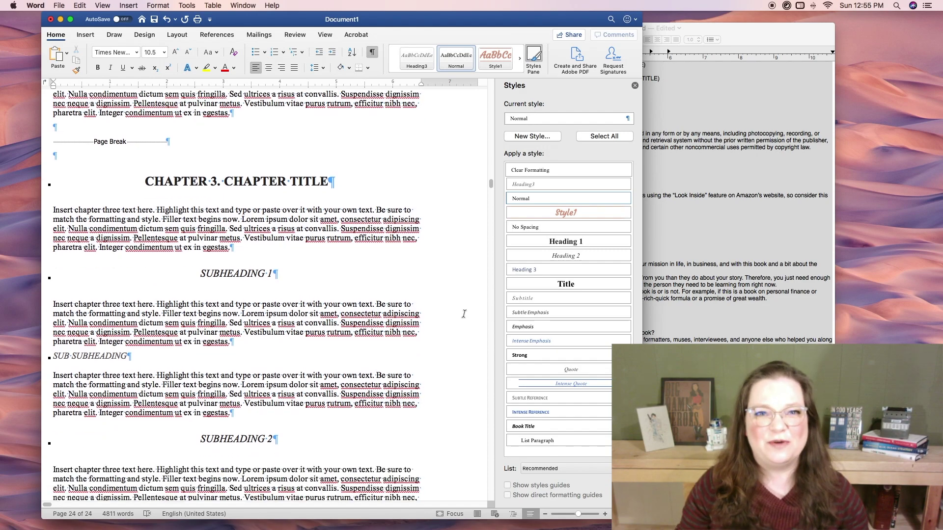
pyautogui.scroll(20, 464, 314)
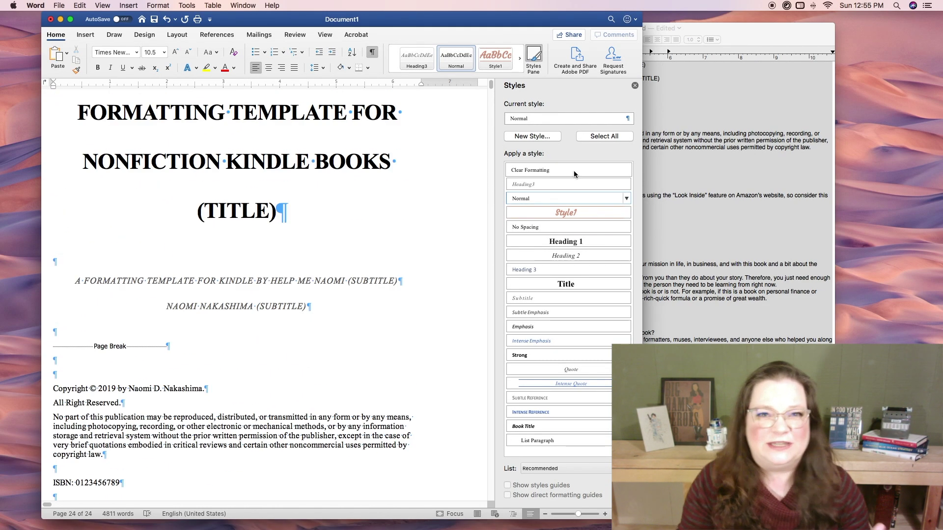
pyautogui.click(634, 86)
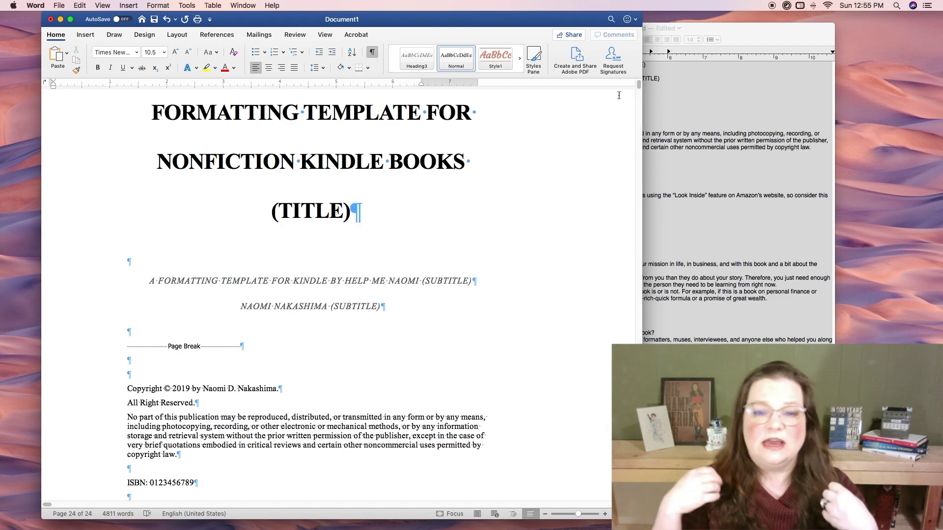
pyautogui.scroll(-4, 421, 232)
pyautogui.scroll(-15, 421, 232)
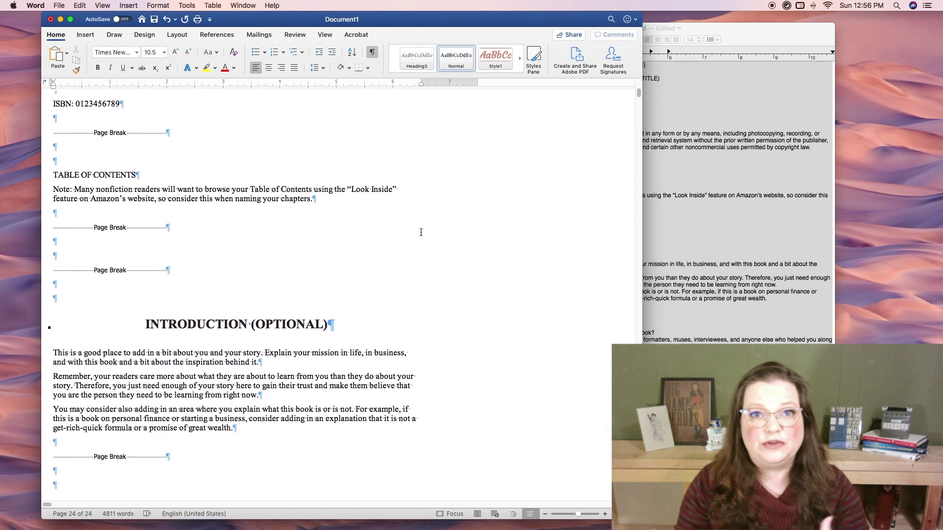
pyautogui.scroll(-20, 421, 232)
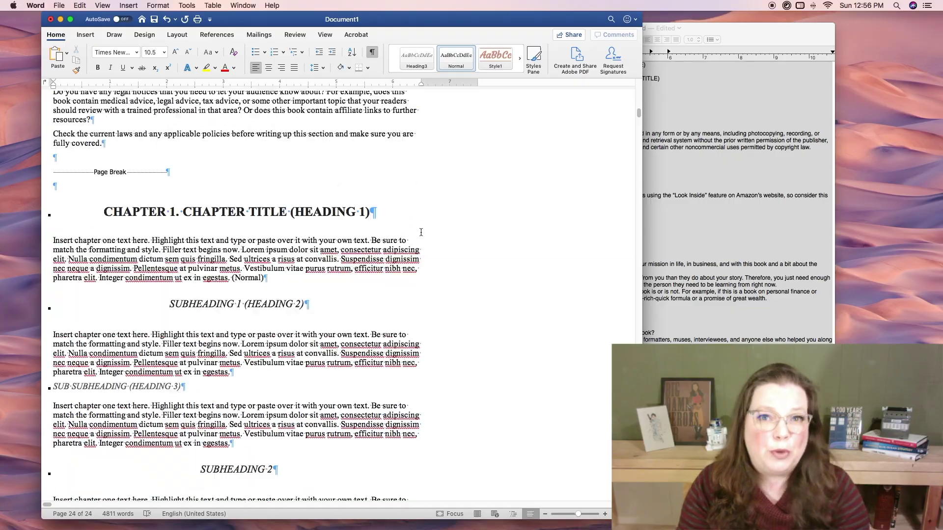
pyautogui.scroll(15, 421, 232)
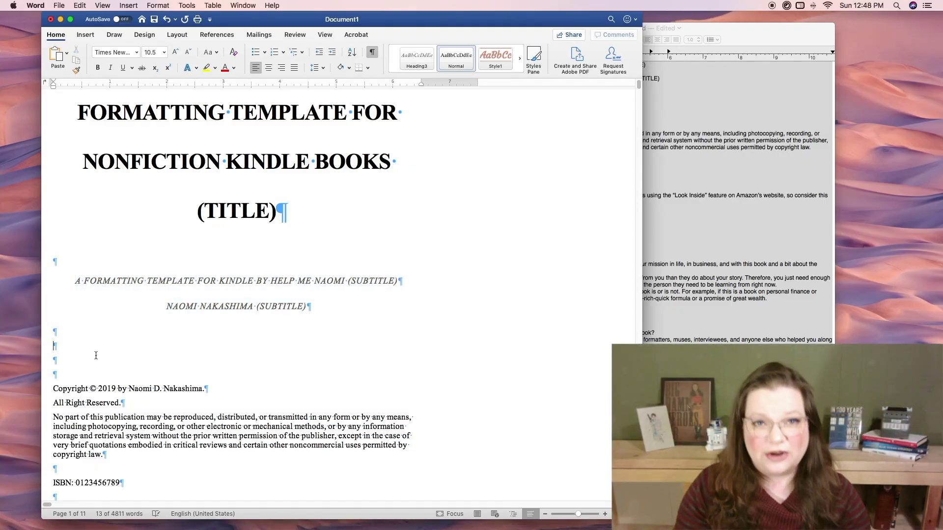
# - Insert page breaks before the copyright text and the table of contents, deleting an empty line
pyautogui.press('super+Return')
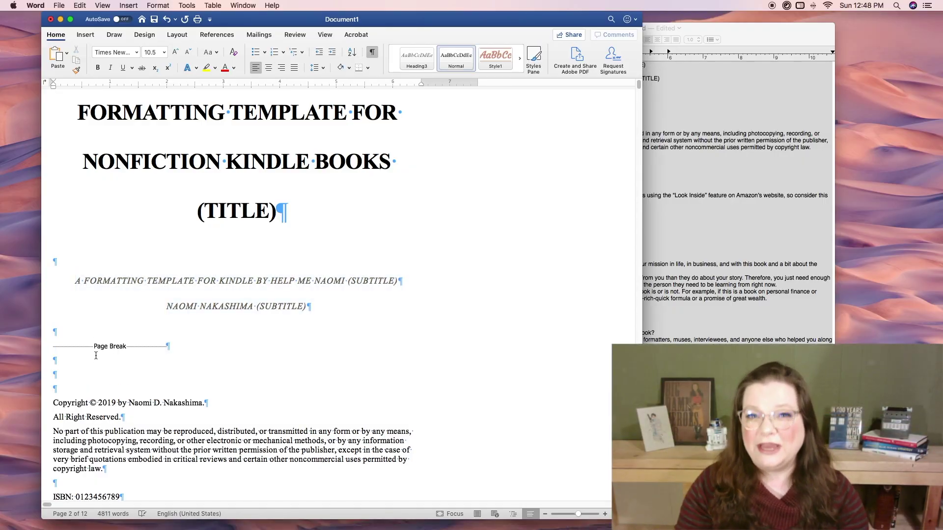
pyautogui.scroll(-3, 96, 356)
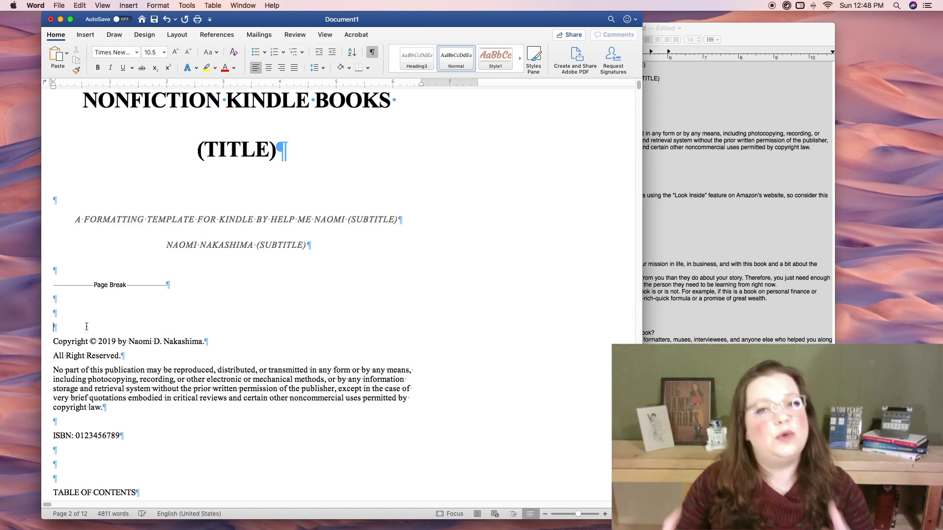
pyautogui.press('BackSpace')
pyautogui.scroll(-3, 88, 326)
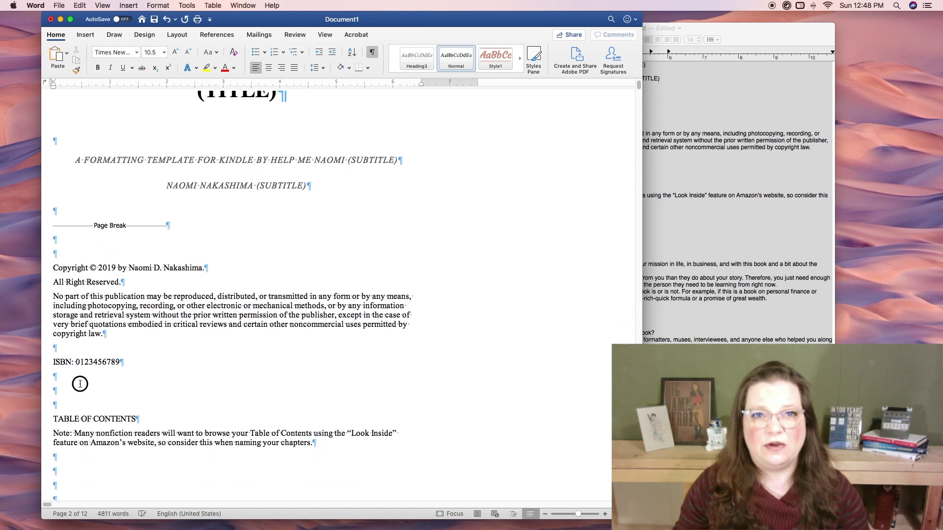
pyautogui.press('super+Return')
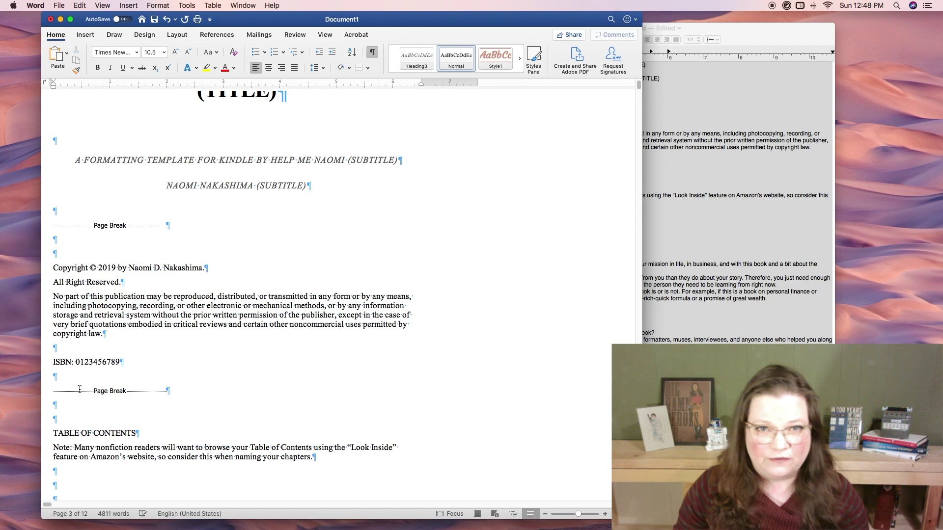
pyautogui.scroll(-4, 86, 383)
pyautogui.scroll(3, 93, 377)
pyautogui.scroll(-6, 93, 377)
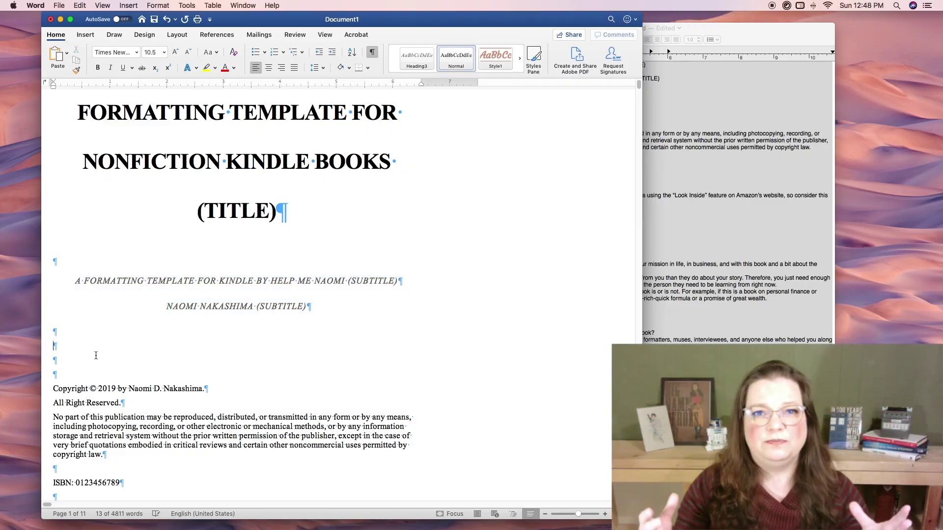
# - Redo the copyright page break, remove the blank line above it, and break after the ISBN line
pyautogui.press('super+Return')
pyautogui.scroll(-3, 96, 355)
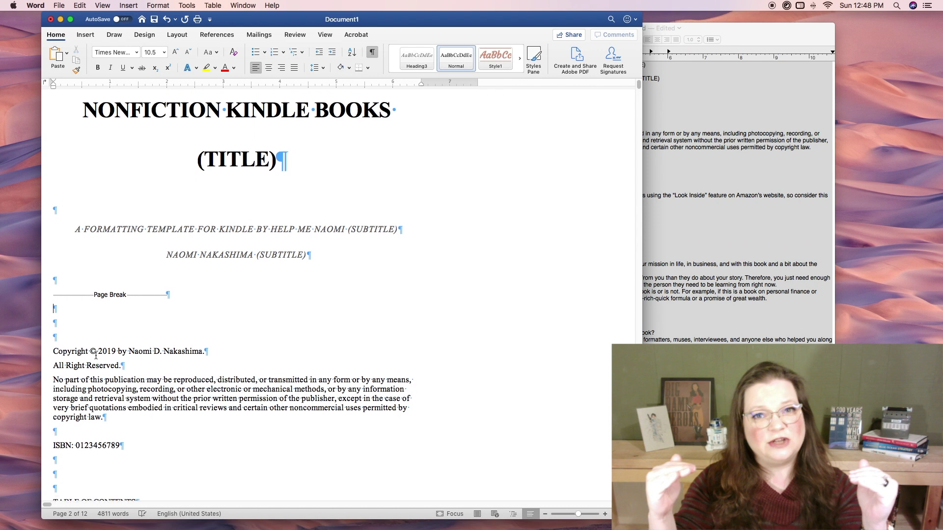
pyautogui.press('BackSpace')
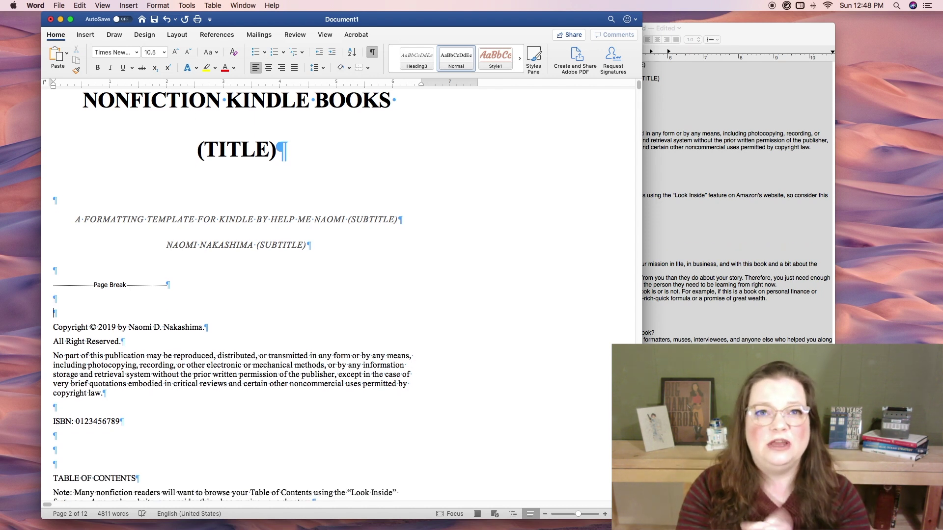
pyautogui.scroll(-3, 87, 344)
pyautogui.click(80, 385)
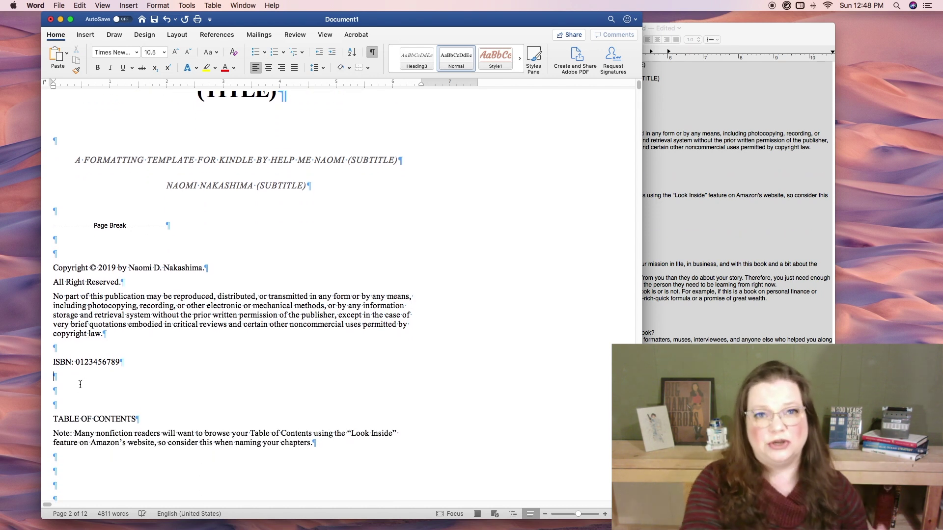
pyautogui.press('super+Return')
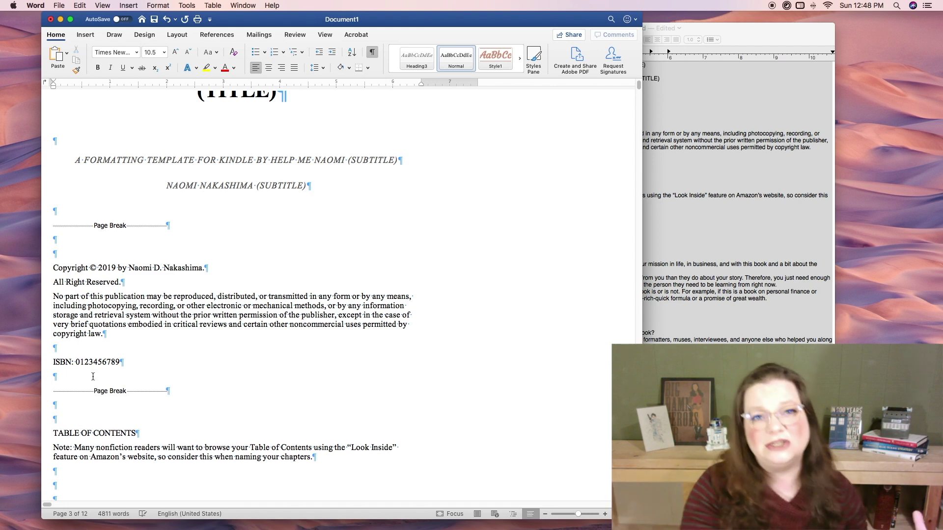
pyautogui.scroll(-3, 93, 377)
pyautogui.scroll(-5, 93, 377)
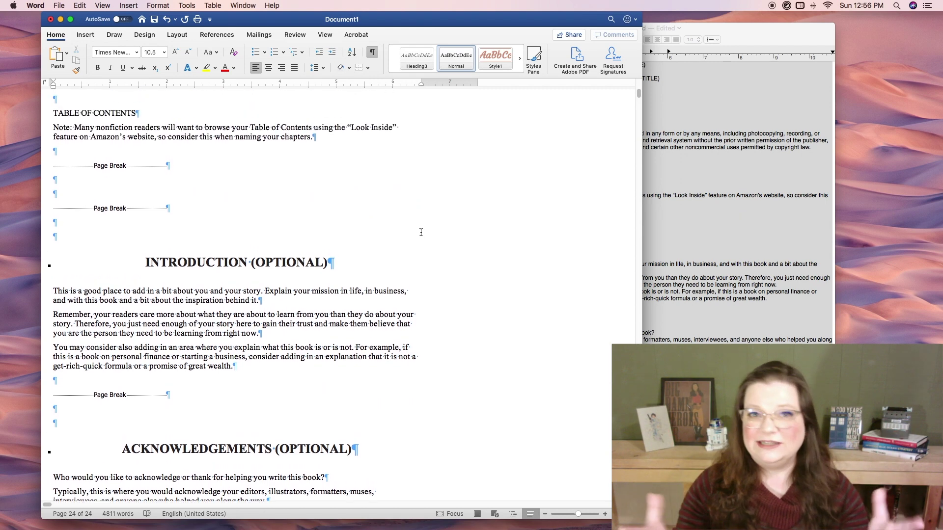
# - Scroll down through the front sections below the table-of-contents note
pyautogui.scroll(-3, 421, 232)
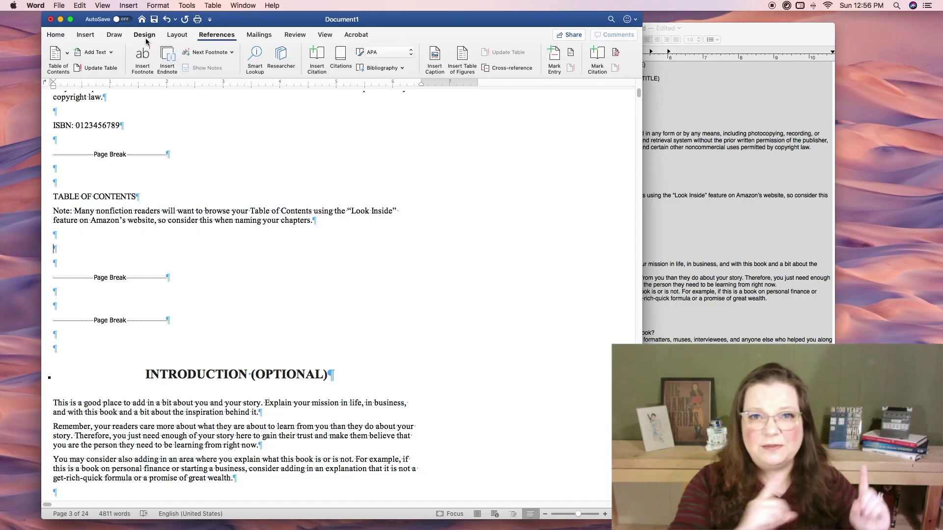
# - Create a Custom Table of Contents showing 1 level and bring up its TOC styles
pyautogui.click(68, 54)
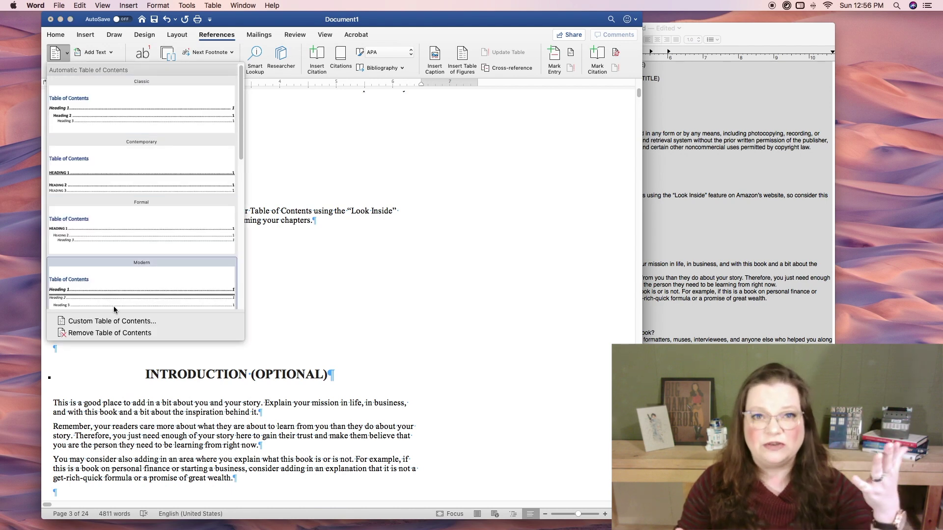
pyautogui.click(125, 321)
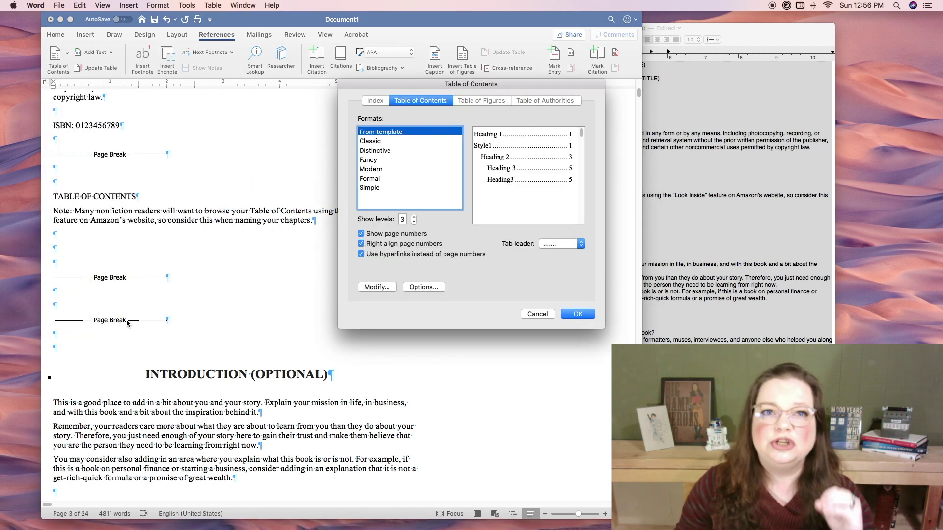
pyautogui.click(414, 222)
pyautogui.click(414, 222)
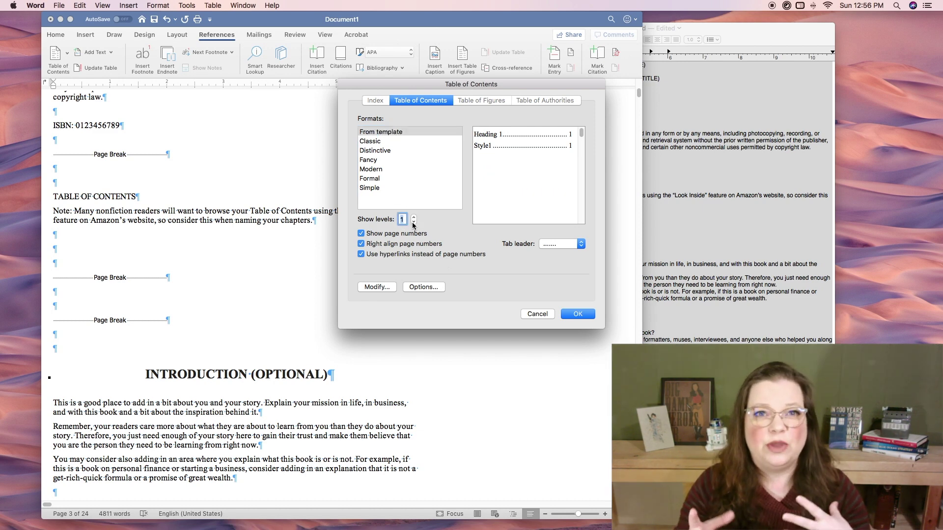
pyautogui.click(361, 234)
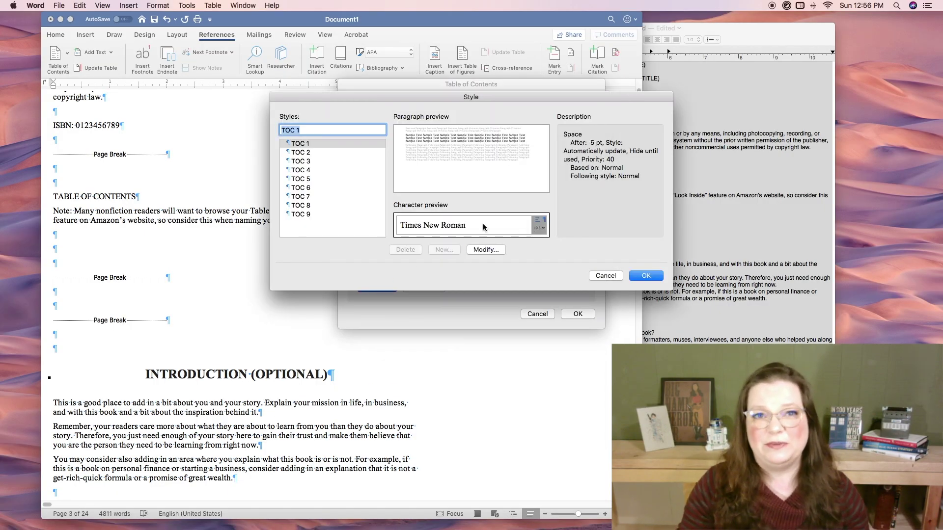
# - Give the TOC 1 style 1.5 line spacing and turn off Show page numbers
pyautogui.click(491, 250)
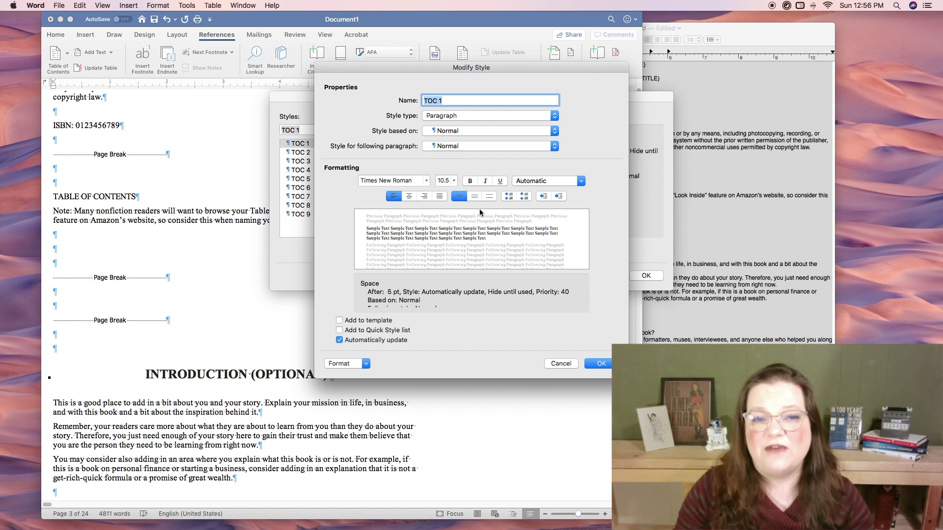
pyautogui.click(475, 197)
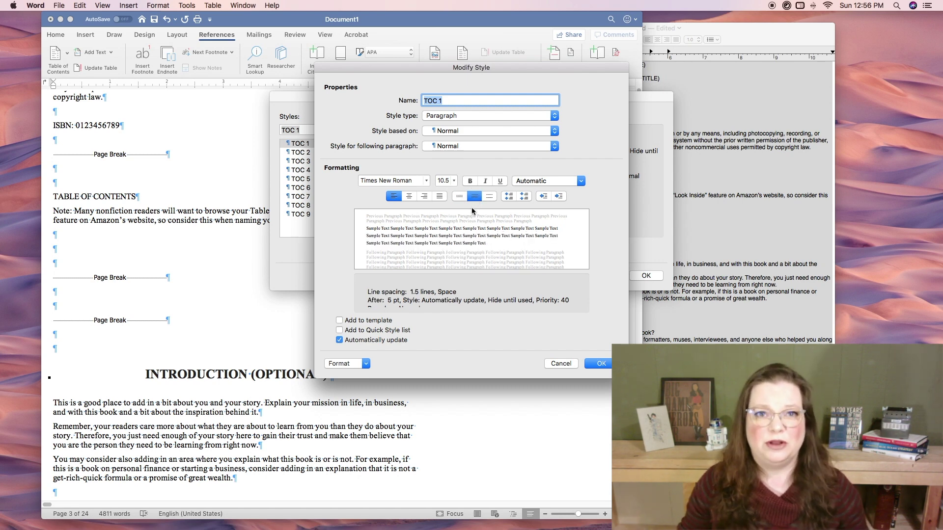
pyautogui.click(596, 364)
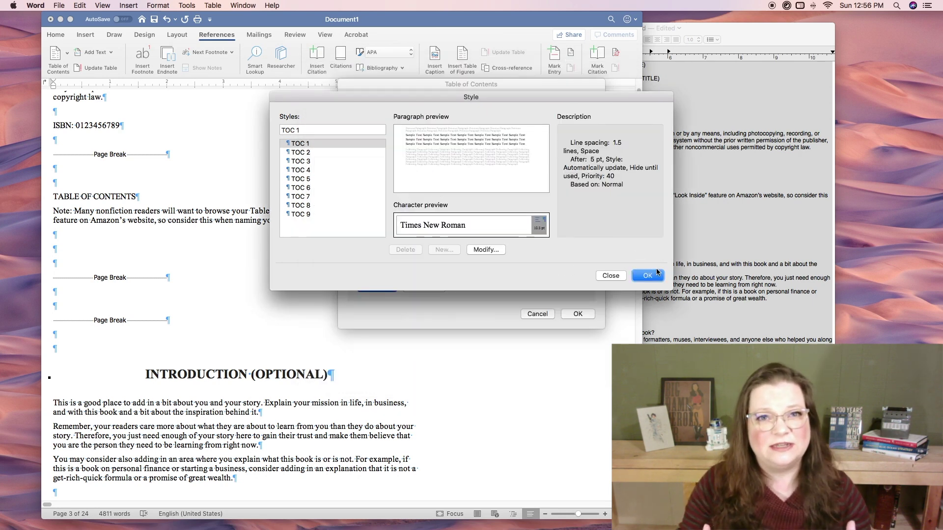
pyautogui.click(649, 276)
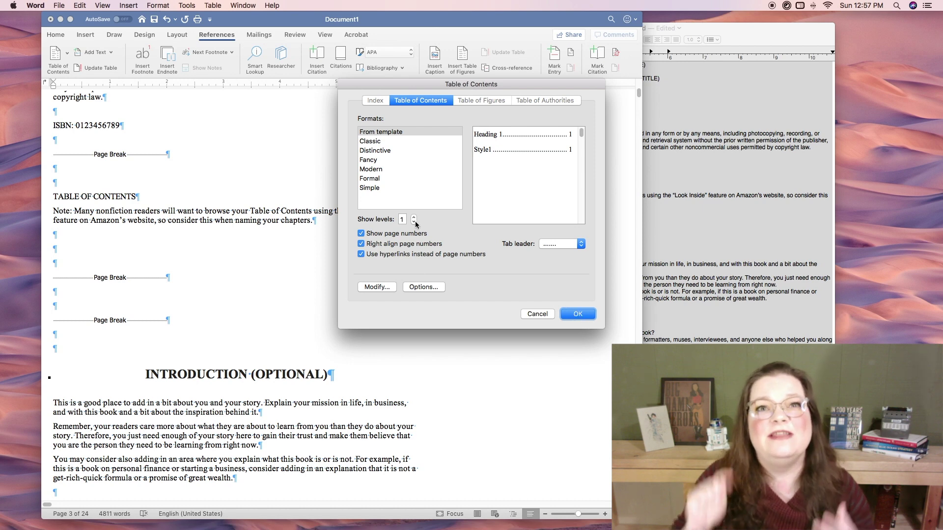
pyautogui.click(361, 233)
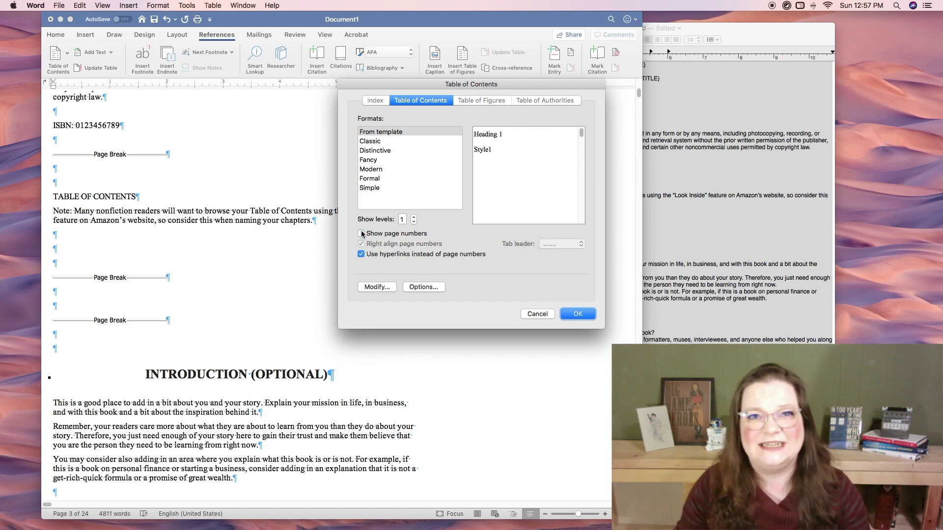
# - Insert the one-level table of contents and test its INTRODUCTION and chapter links
pyautogui.click(578, 315)
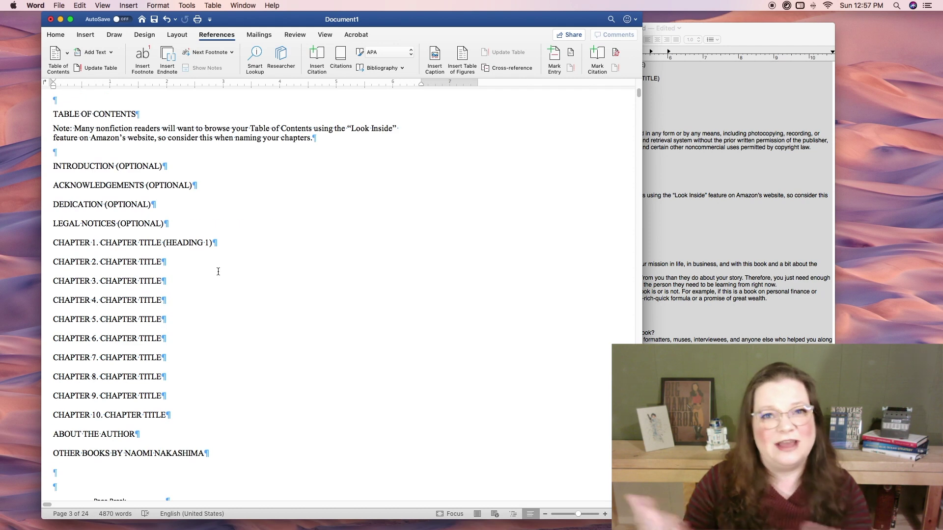
pyautogui.scroll(-5, 218, 271)
pyautogui.scroll(5, 218, 272)
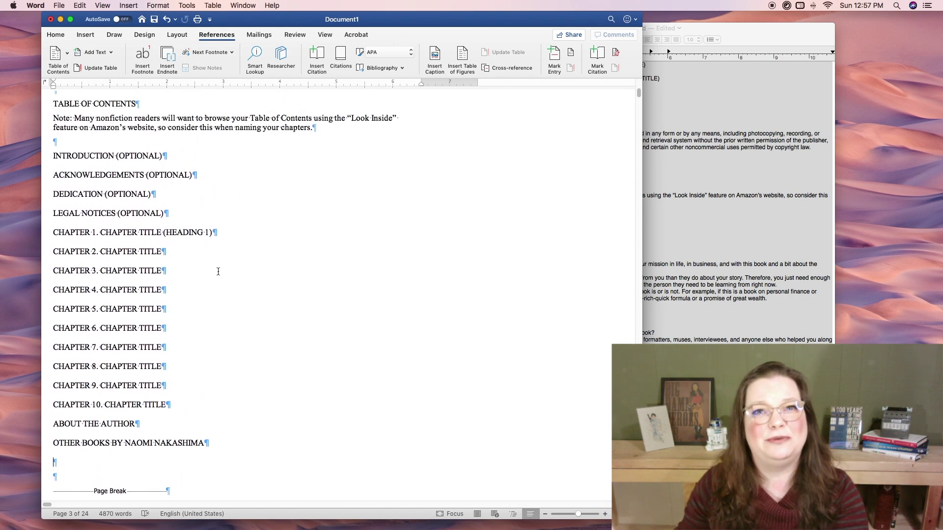
pyautogui.click(118, 158)
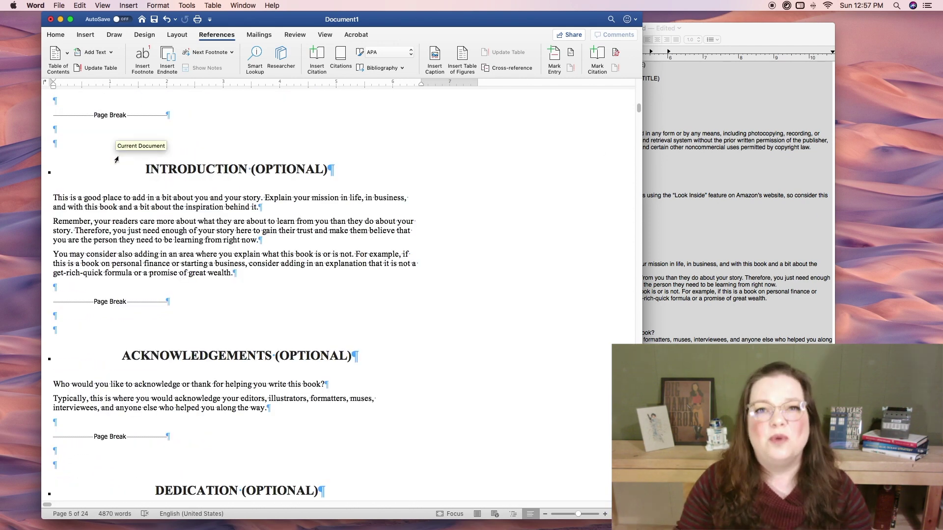
pyautogui.scroll(10, 119, 158)
pyautogui.scroll(-5, 119, 159)
pyautogui.click(110, 334)
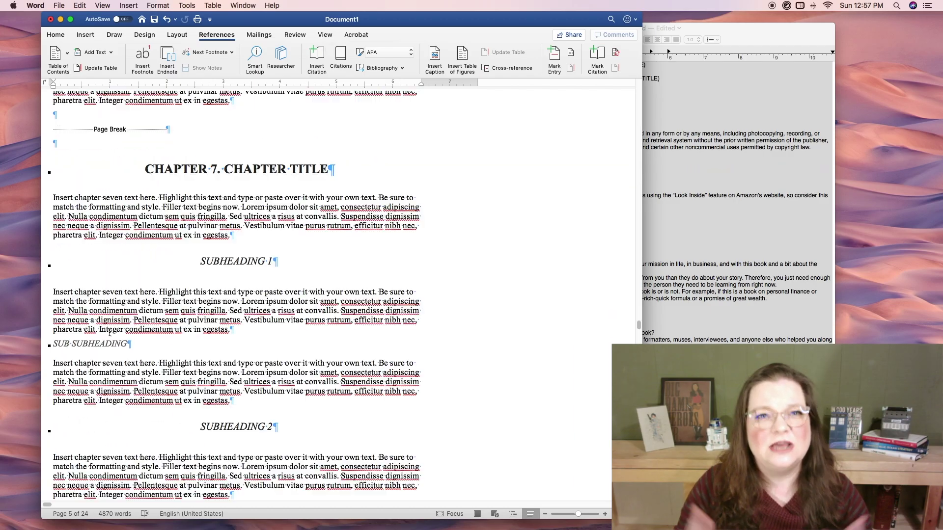
pyautogui.scroll(-1, 110, 333)
pyautogui.scroll(20, 110, 333)
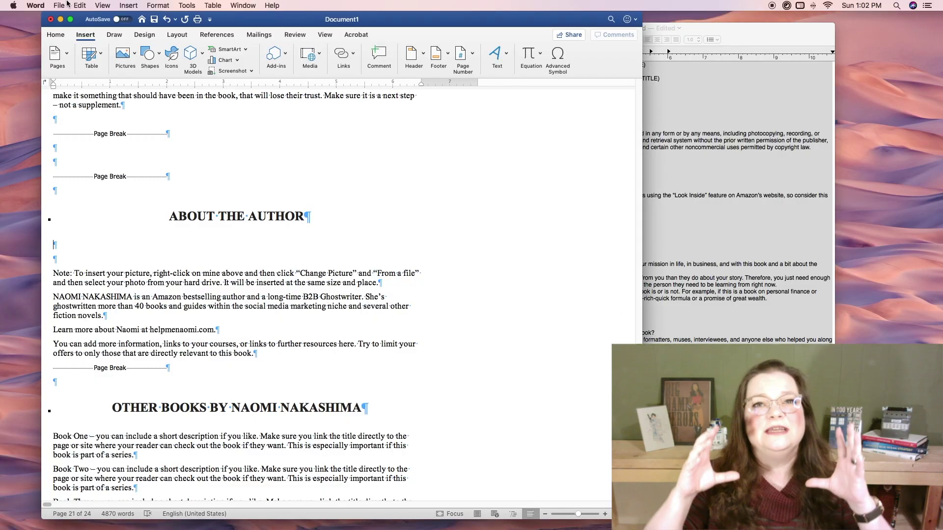
# - Insert the author photo from file, resize it to about 2.16 by 1.21 inches, and centre it
pyautogui.click(135, 54)
pyautogui.click(152, 82)
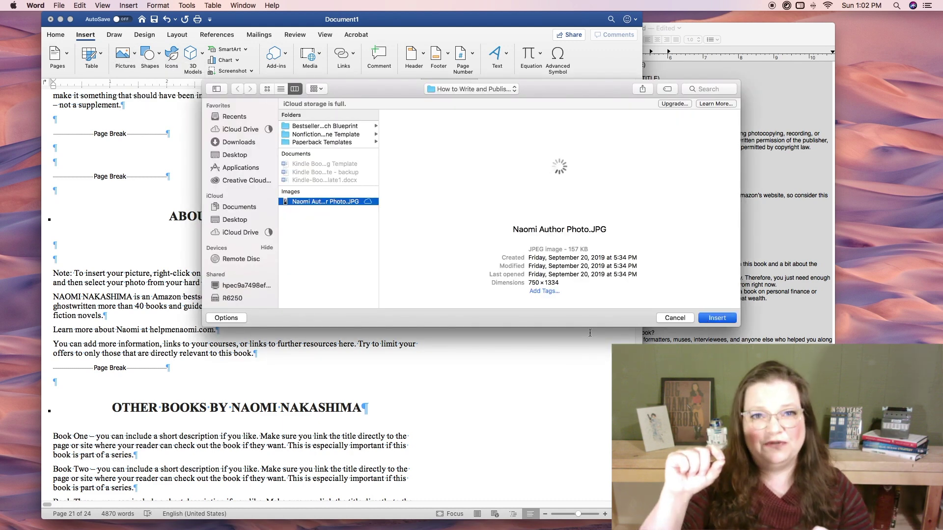
pyautogui.press('Return')
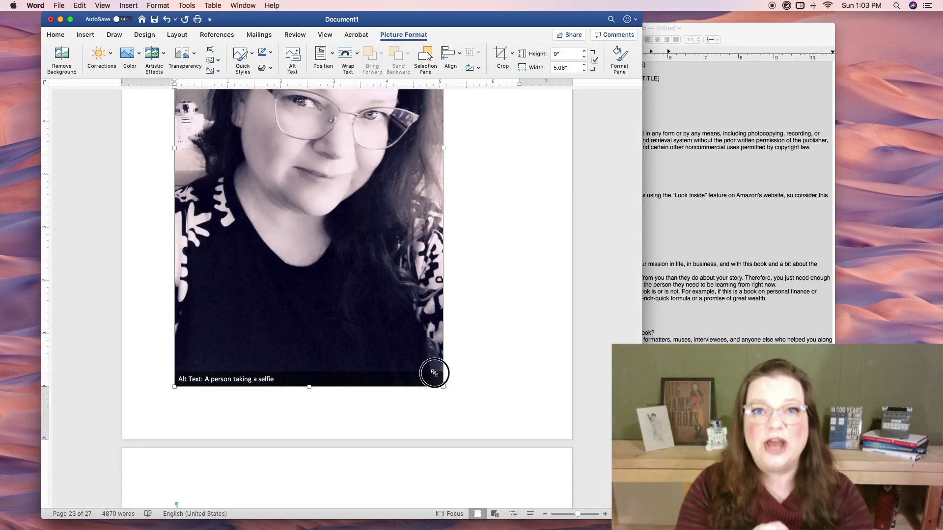
pyautogui.moveTo(434, 373); pyautogui.dragTo(240, 284)
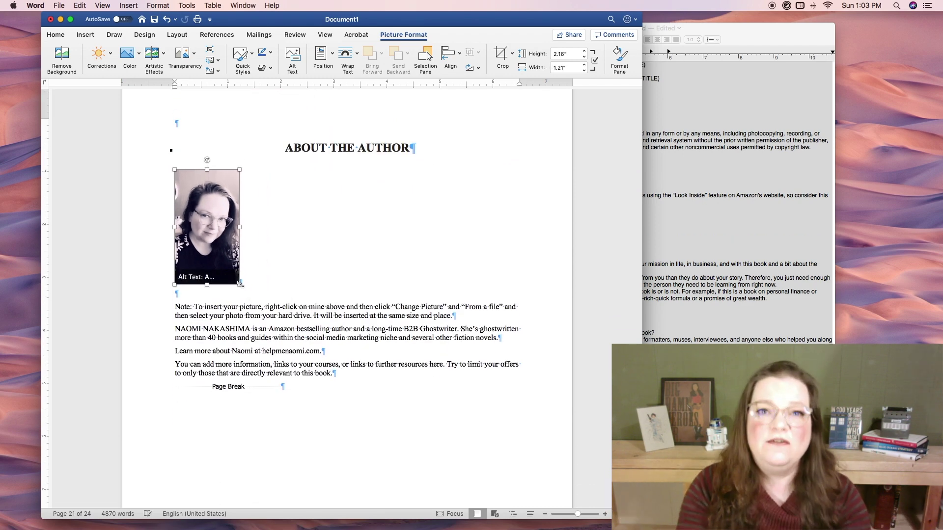
pyautogui.click(56, 35)
pyautogui.press('super+e')
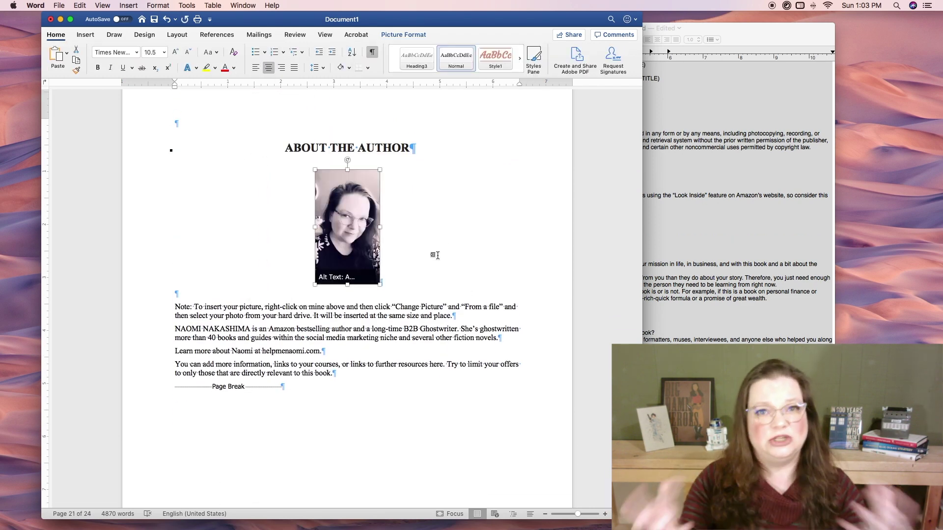
pyautogui.scroll(-15, 430, 339)
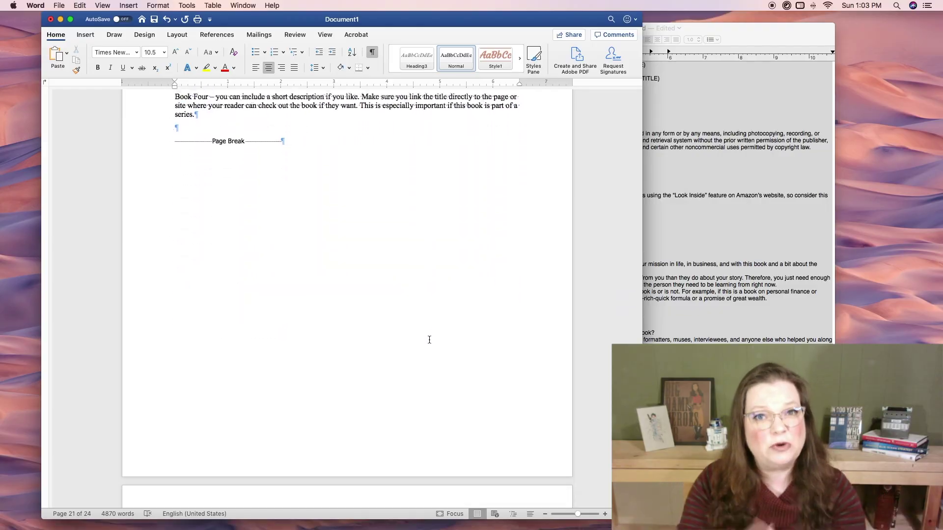